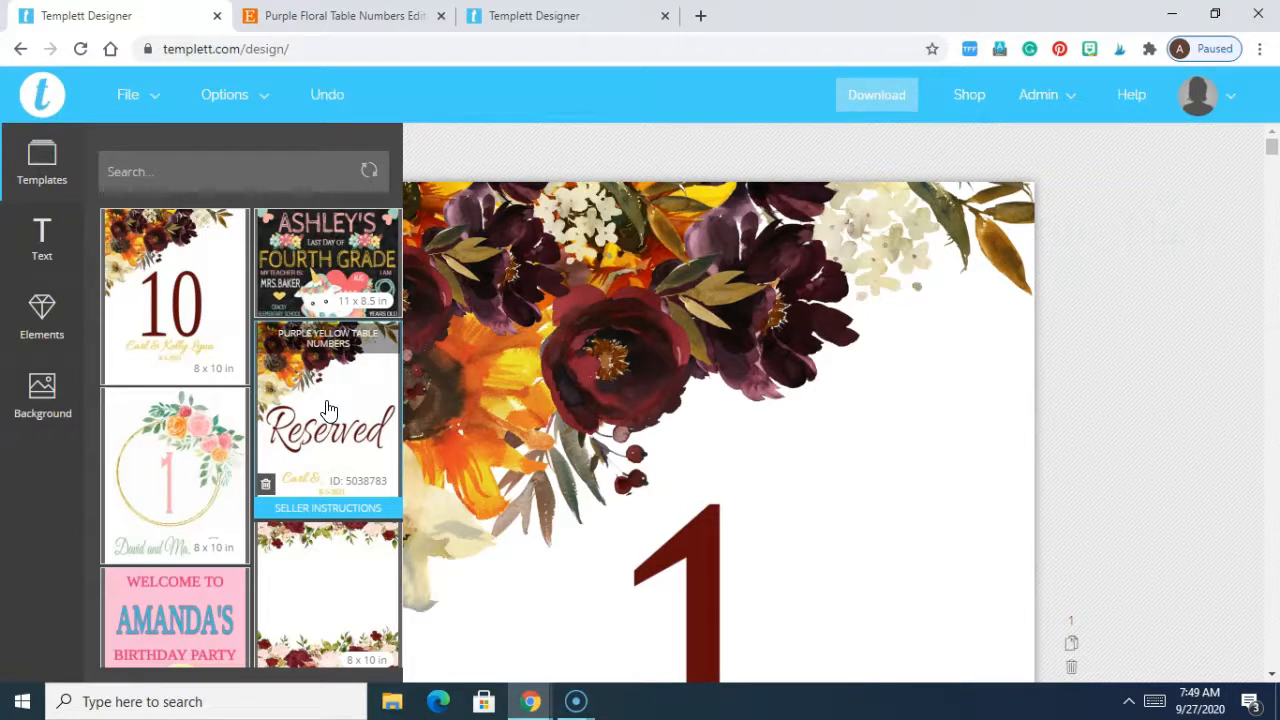
Step: Close the template browser, zoom out to fit the table 1 page, and select its names text
{"action": "left_click", "coordinate": [1094, 410]}
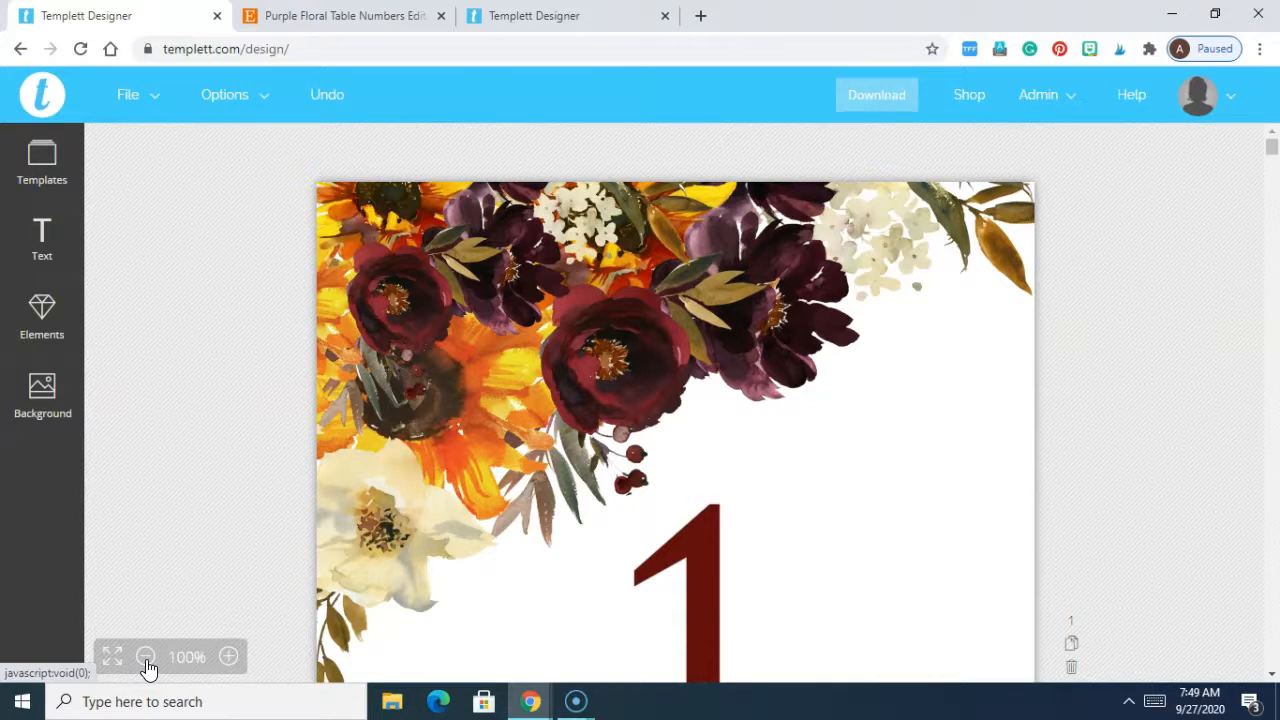
{"action": "left_click", "coordinate": [146, 657]}
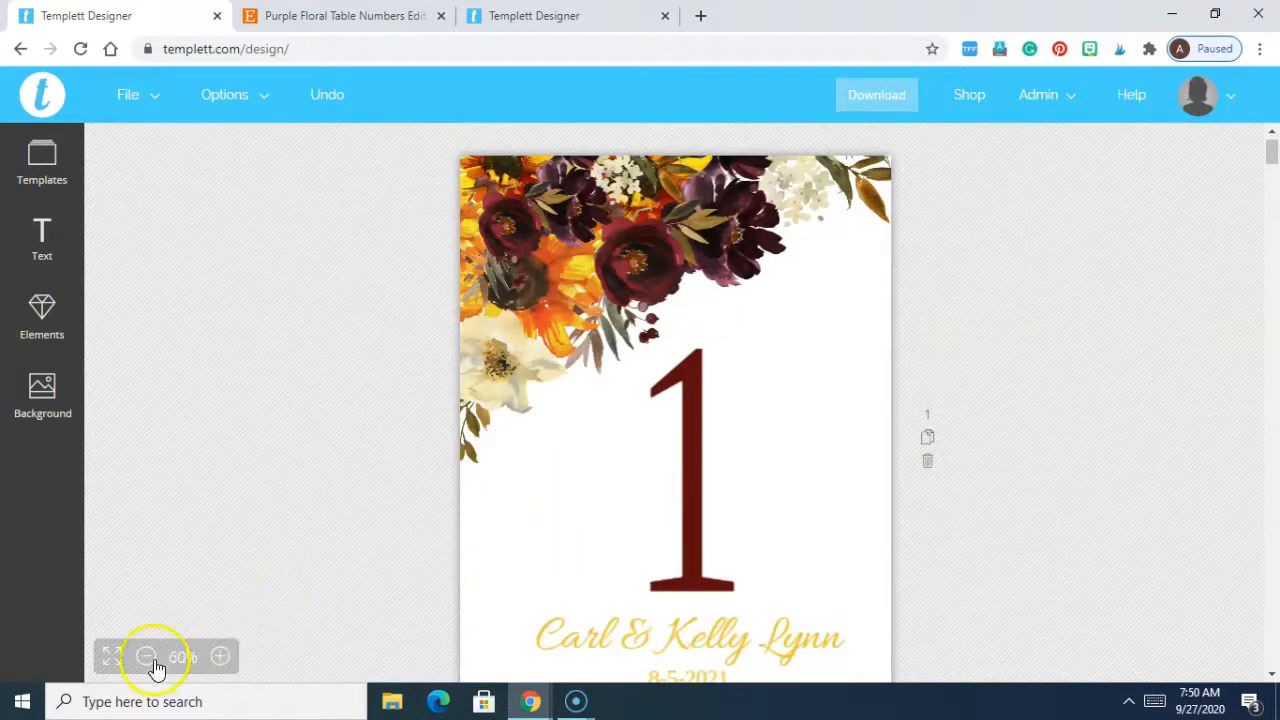
{"action": "left_click", "coordinate": [146, 657]}
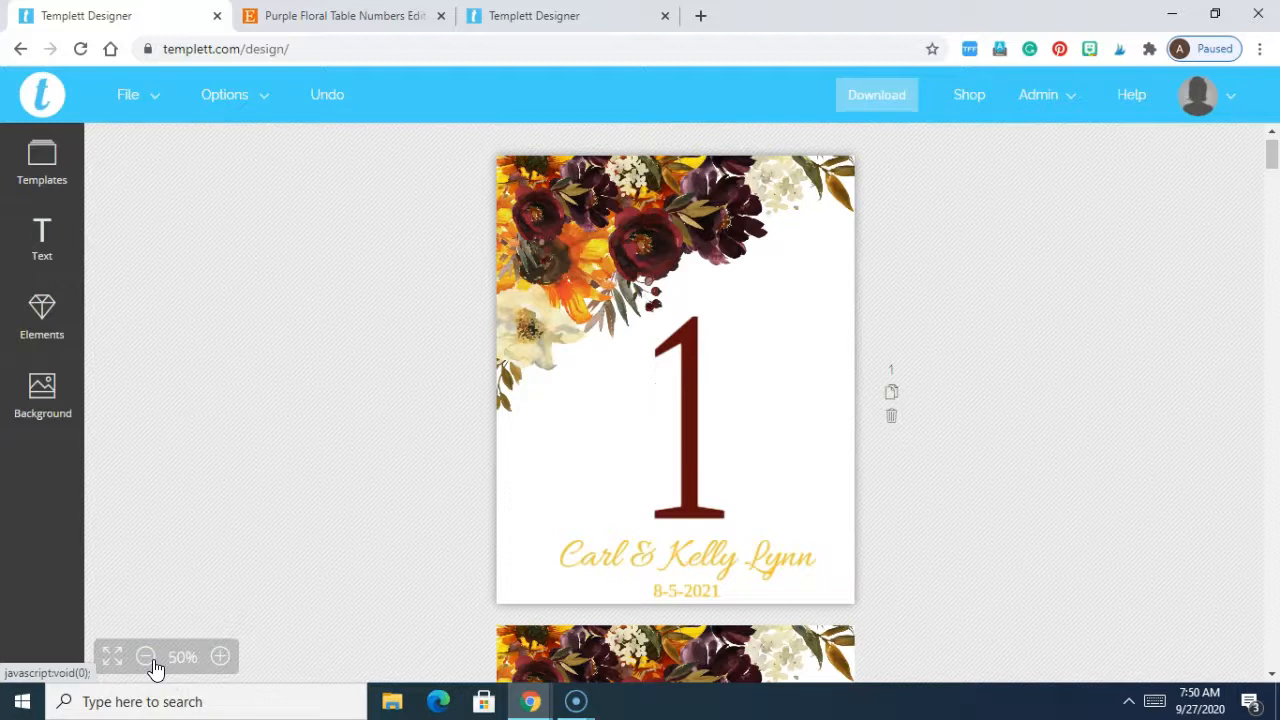
{"action": "left_click", "coordinate": [652, 566]}
{"action": "double_click", "coordinate": [650, 560]}
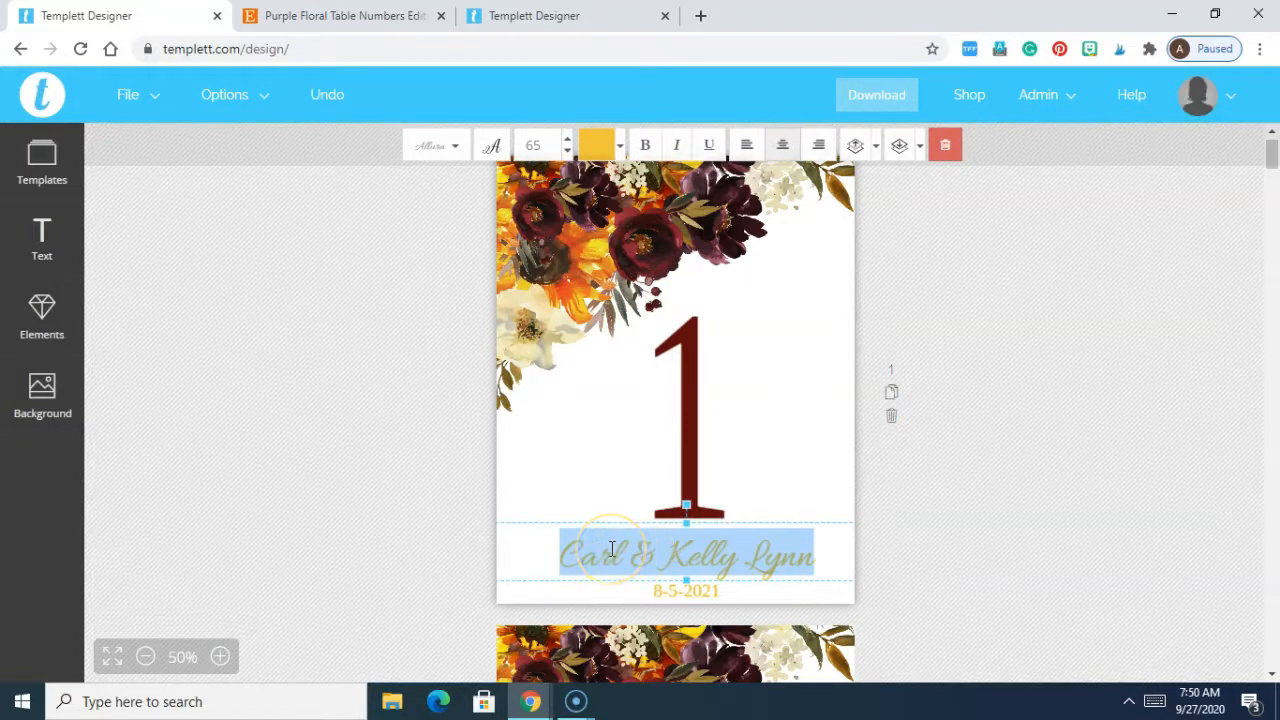
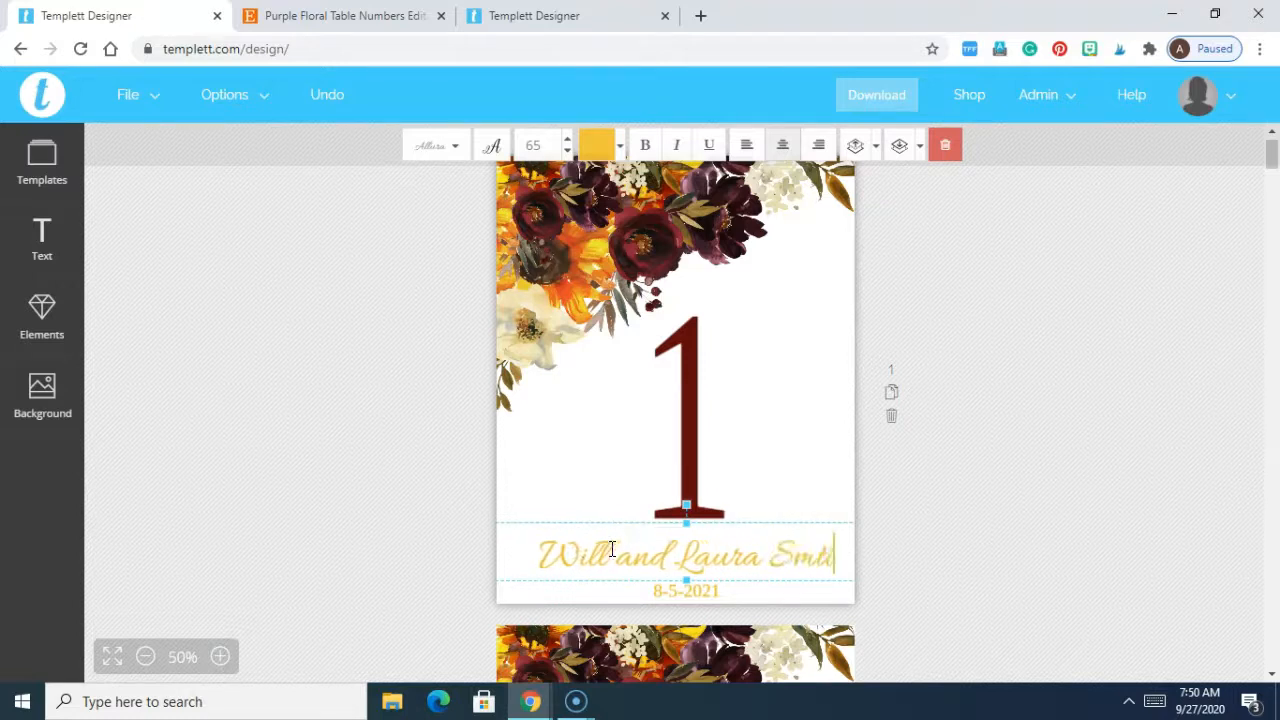
Step: Replace table 1's names with the new couple's names, fix the surname typo, and recentre the line
{"action": "left_click", "coordinate": [654, 541]}
{"action": "left_click", "coordinate": [968, 562]}
{"action": "left_click_drag", "start_coordinate": [748, 551], "coordinate": [740, 552]}
{"action": "left_click", "coordinate": [886, 557]}
Step: Delete the old date text on table 1
{"action": "left_click", "coordinate": [716, 592]}
{"action": "double_click", "coordinate": [716, 589]}
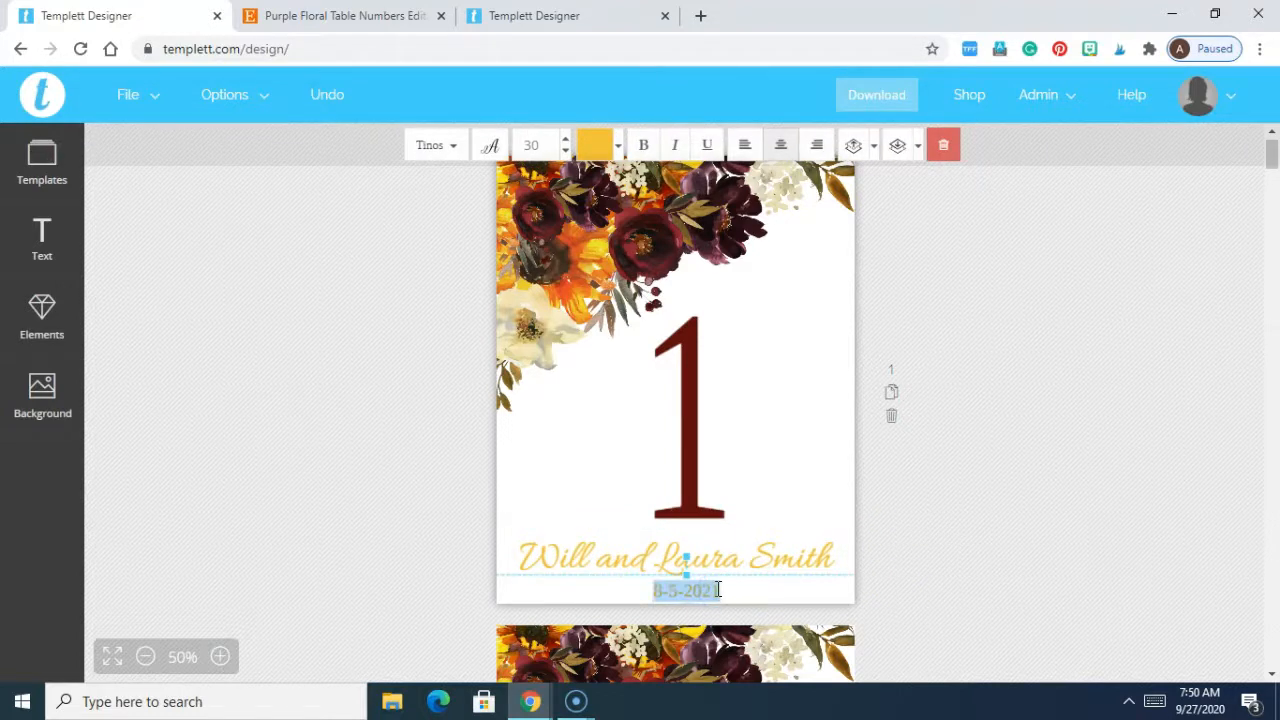
{"action": "key", "text": "BackSpace"}
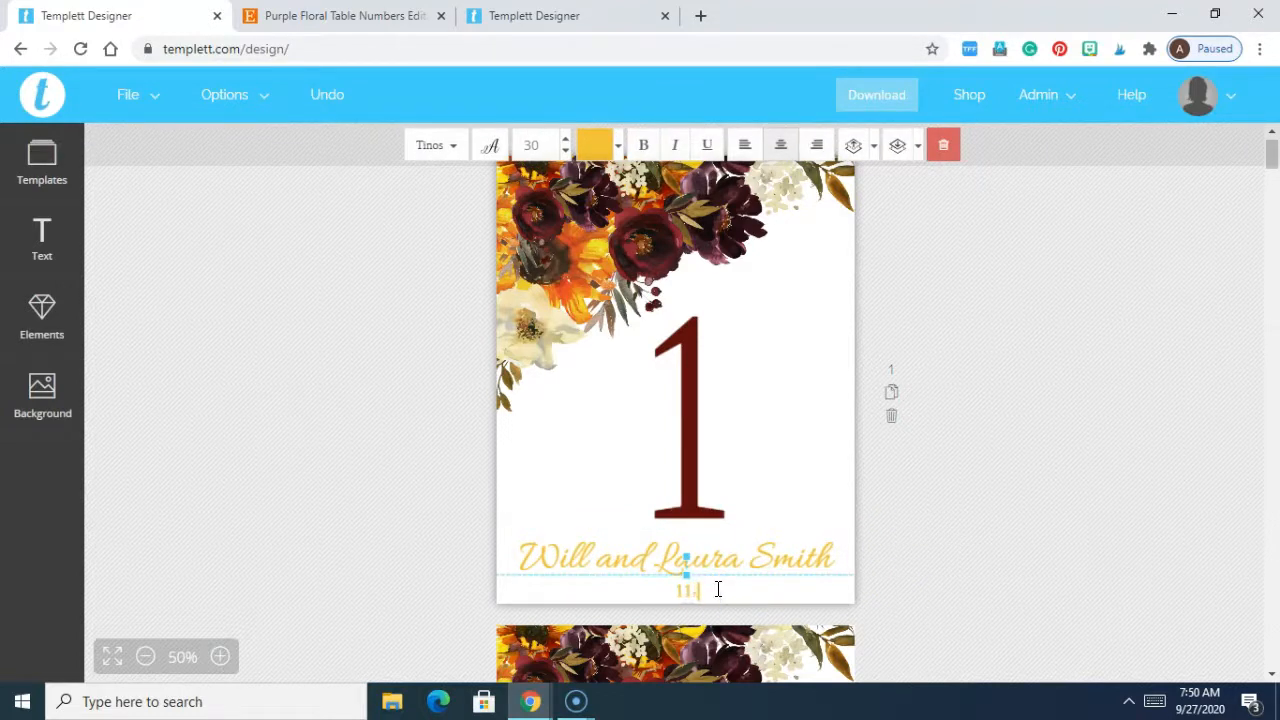
{"action": "left_click", "coordinate": [984, 528]}
Step: Check the names text's colour and font options without changing them, then select table 2's names
{"action": "left_click", "coordinate": [766, 551]}
{"action": "left_click", "coordinate": [534, 143]}
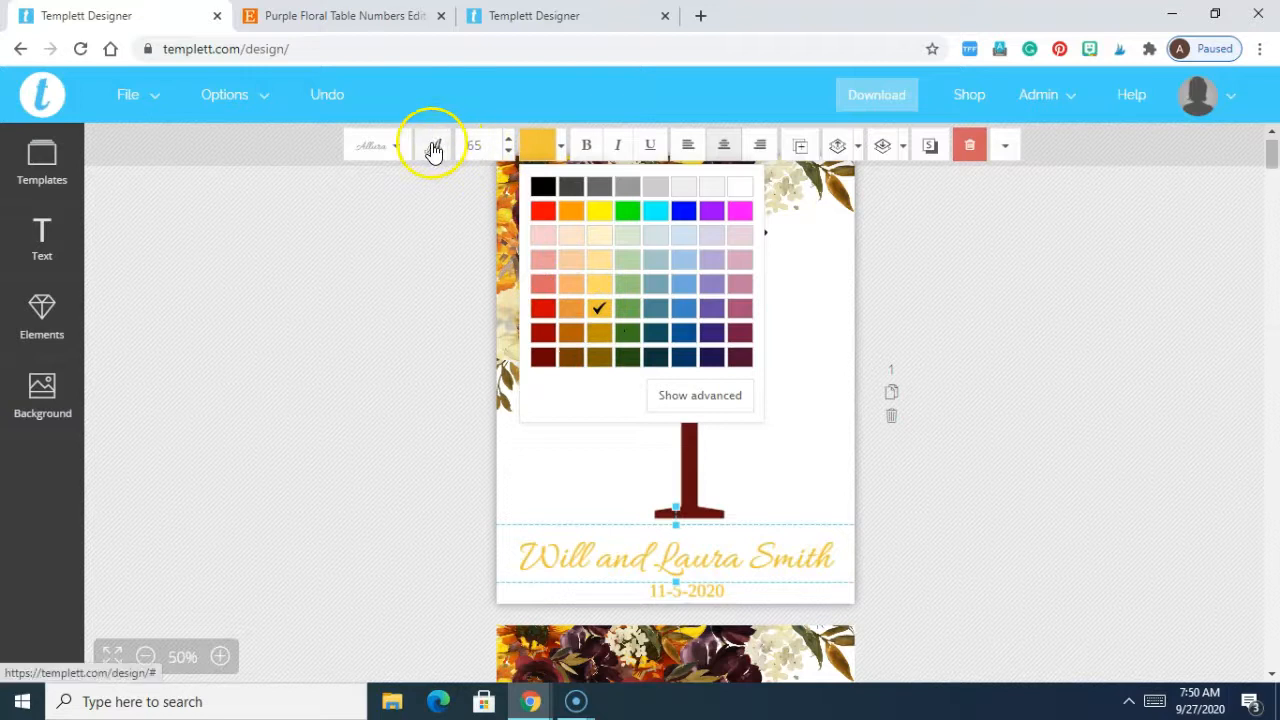
{"action": "left_click", "coordinate": [470, 145]}
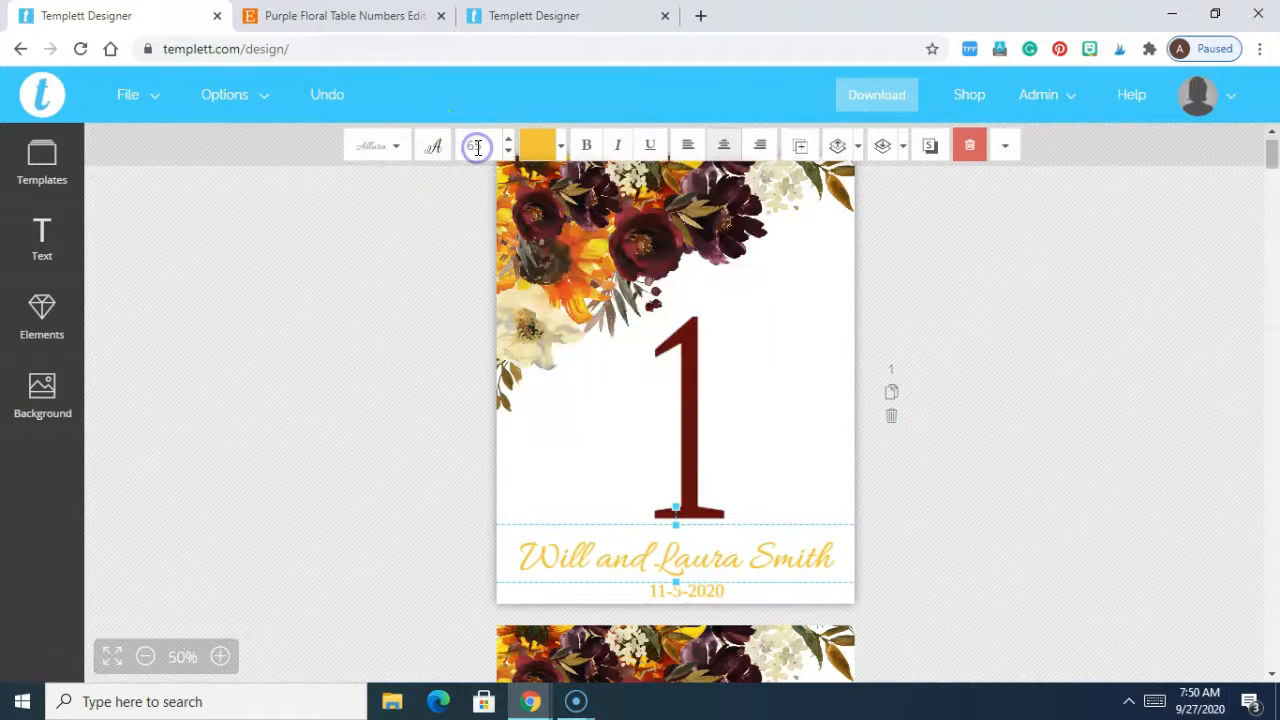
{"action": "left_click", "coordinate": [370, 143]}
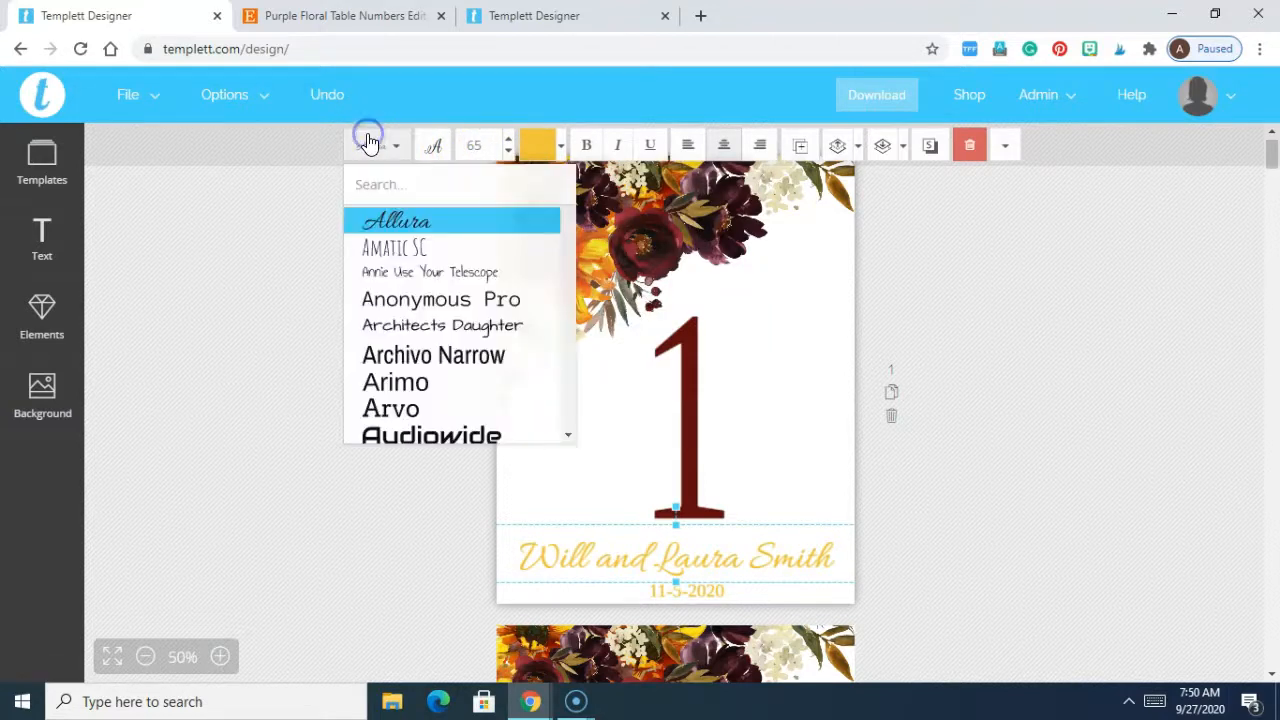
{"action": "left_click", "coordinate": [1067, 271]}
{"action": "left_click_drag", "start_coordinate": [1272, 156], "coordinate": [1273, 192]}
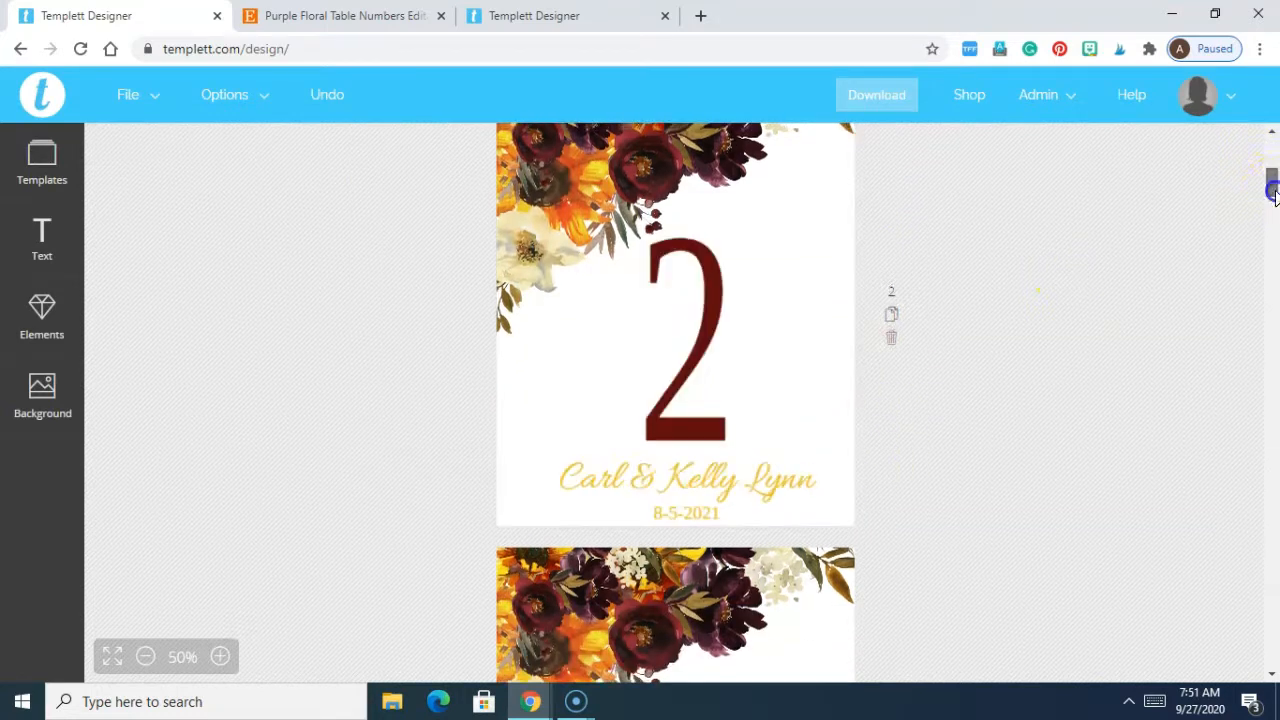
{"action": "left_click", "coordinate": [740, 484]}
Step: Replace table 2's names with the new couple's names
{"action": "key", "text": "ctrl+a"}
{"action": "left_click_drag", "start_coordinate": [1275, 191], "coordinate": [1275, 188]}
Step: Change table 2's date to 11-5-2020
{"action": "triple_click", "coordinate": [704, 566]}
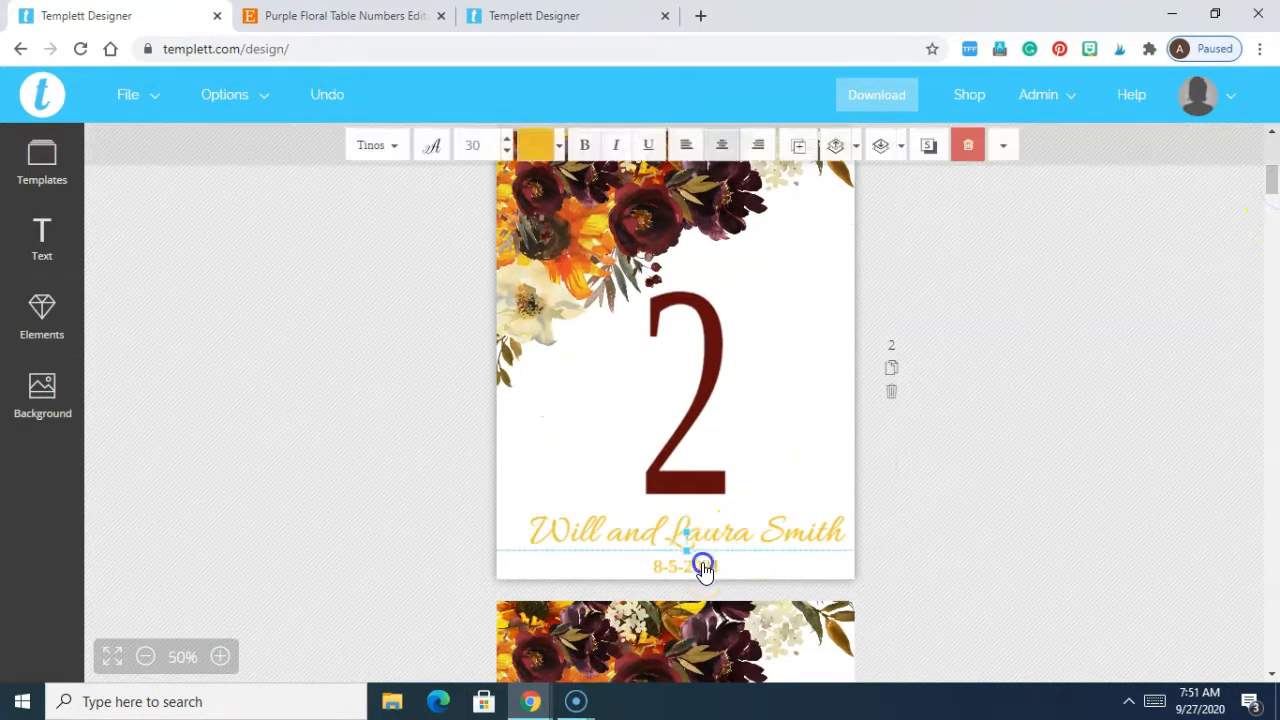
{"action": "type", "text": "11-5-2020"}
{"action": "left_click", "coordinate": [914, 566]}
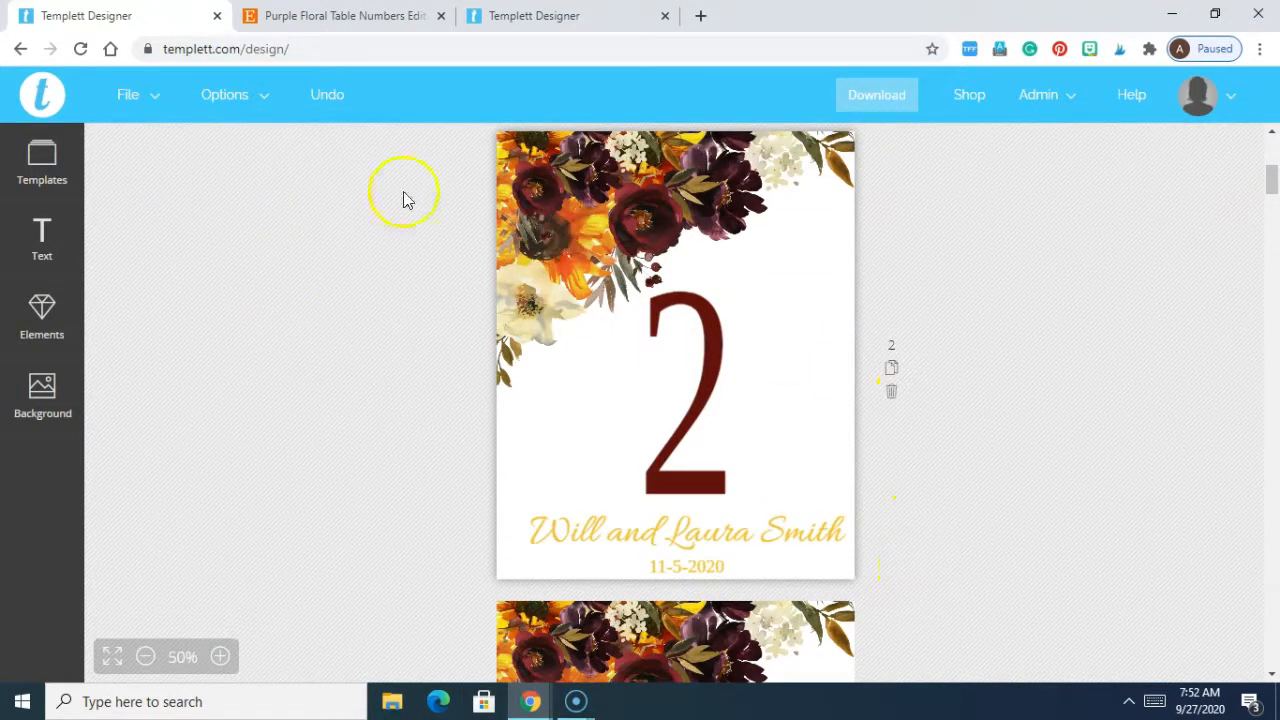
{"action": "left_click", "coordinate": [141, 101]}
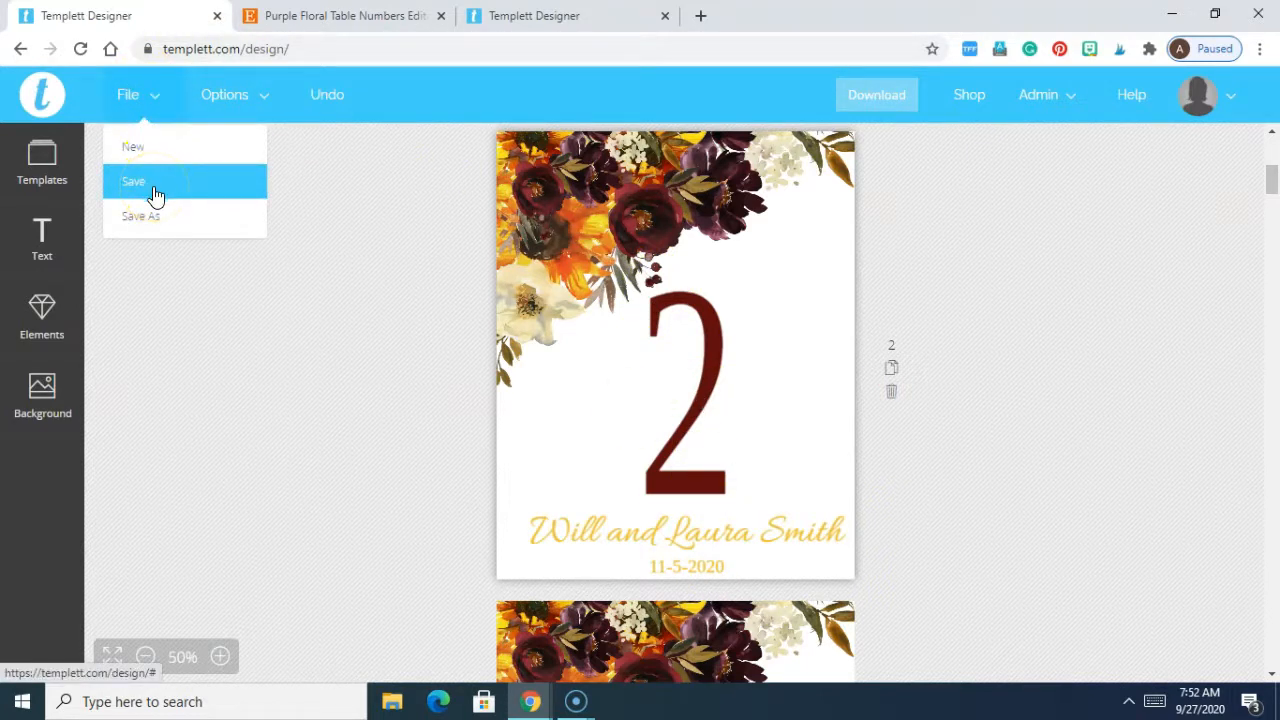
Step: Export the design as a PDF with Show bleed and Show Trim Marks both off
{"action": "left_click", "coordinate": [896, 110]}
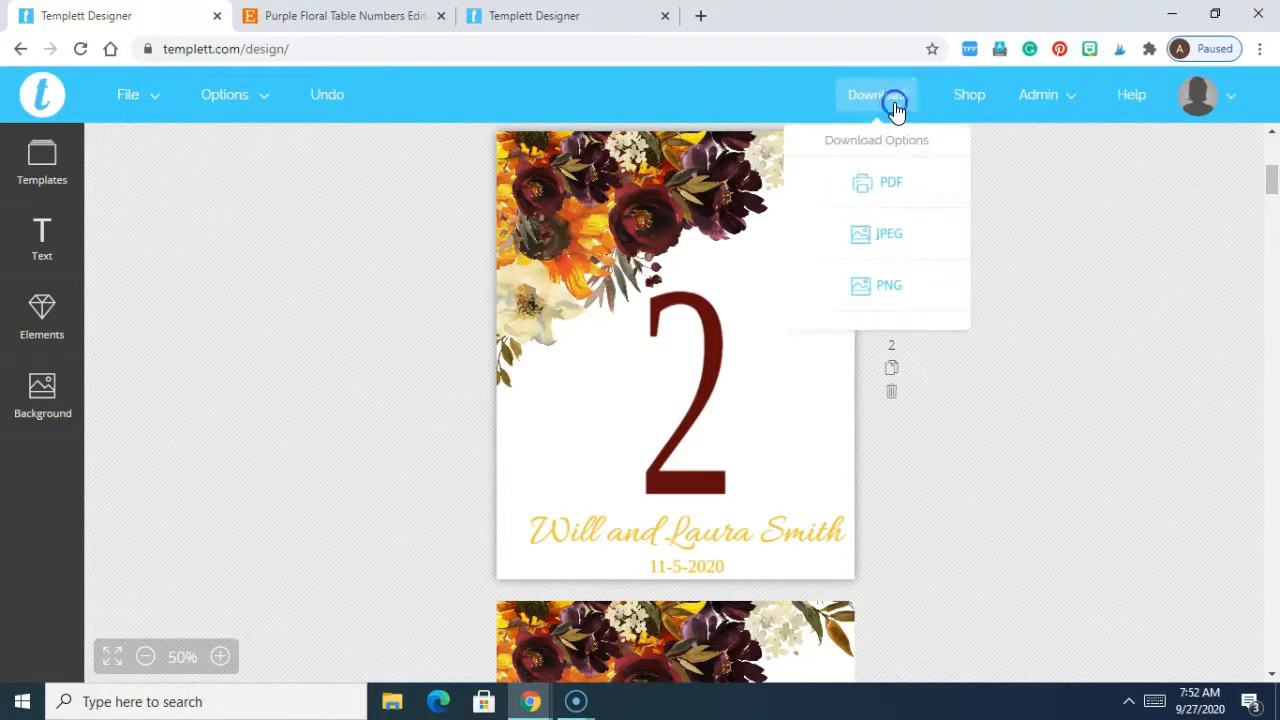
{"action": "left_click", "coordinate": [887, 196]}
{"action": "left_click", "coordinate": [886, 183]}
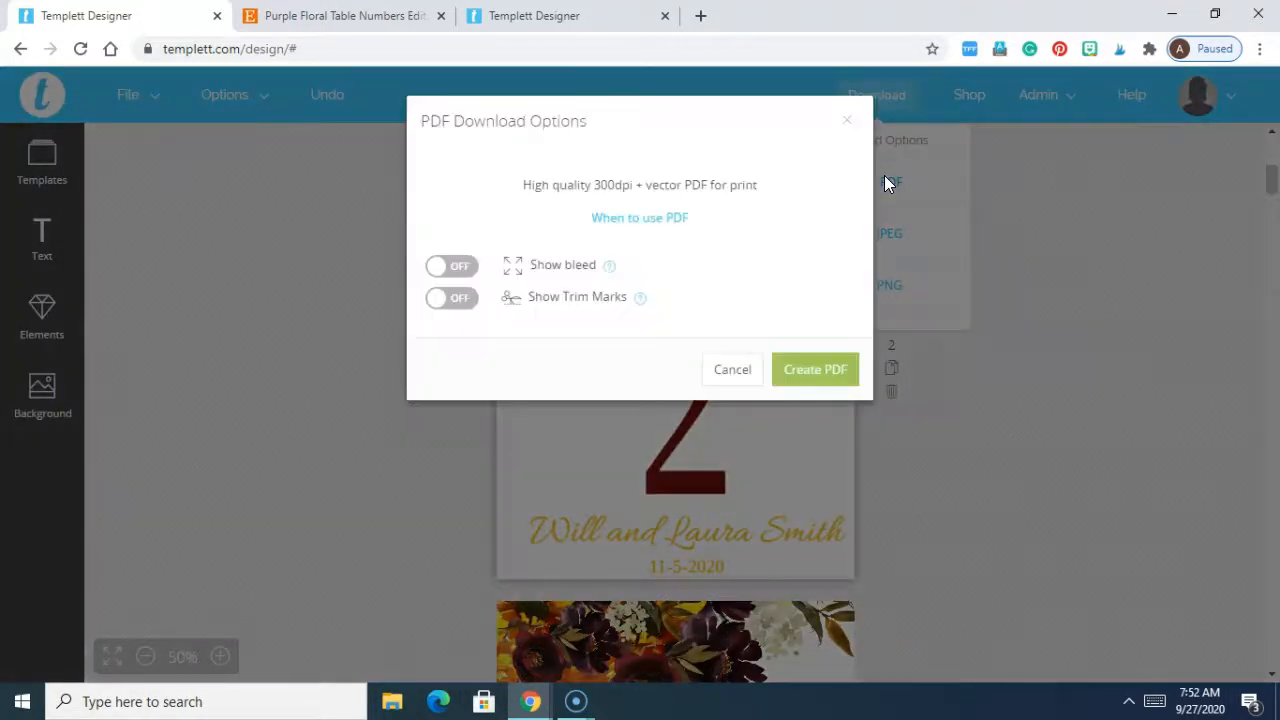
{"action": "left_click", "coordinate": [614, 268]}
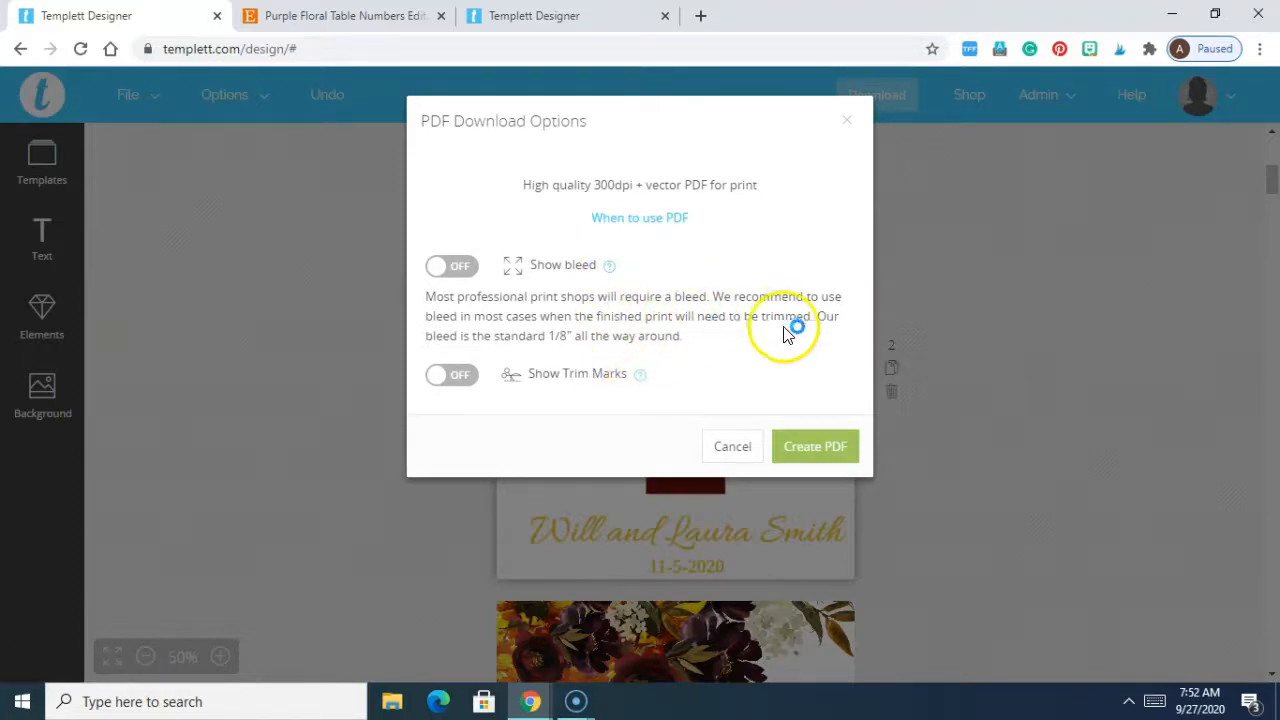
{"action": "left_click", "coordinate": [640, 376]}
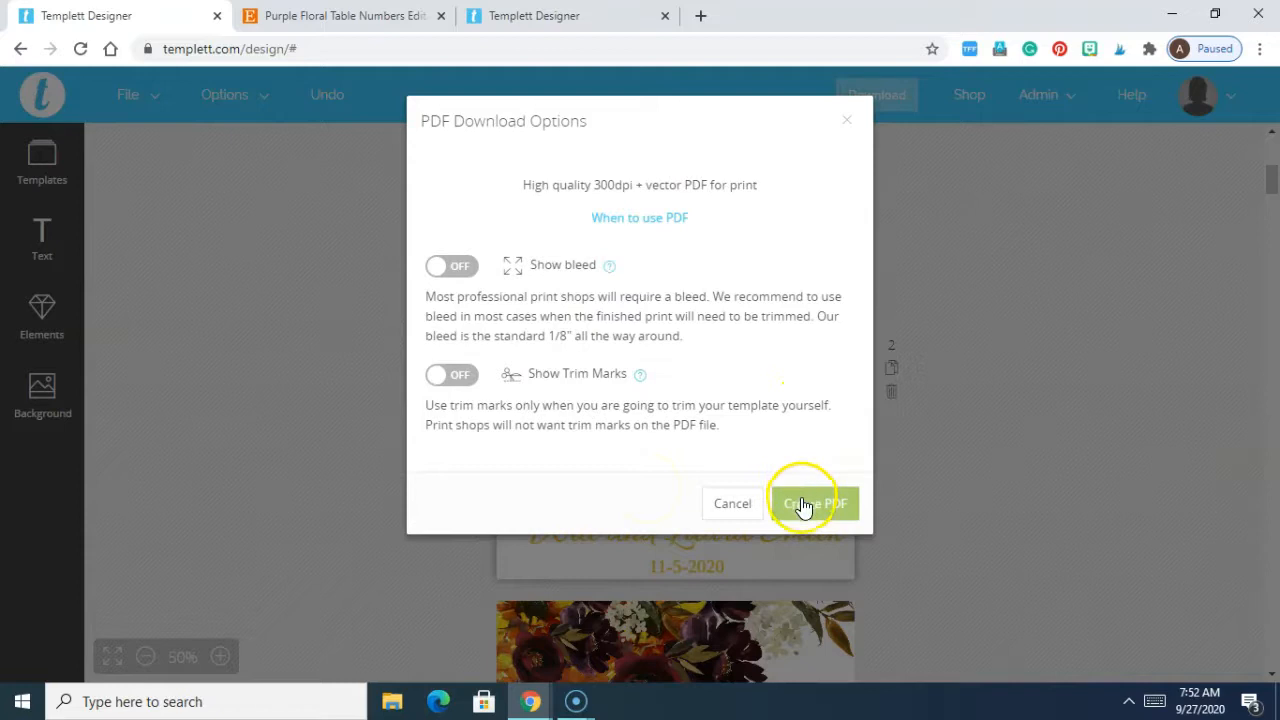
{"action": "left_click", "coordinate": [734, 506]}
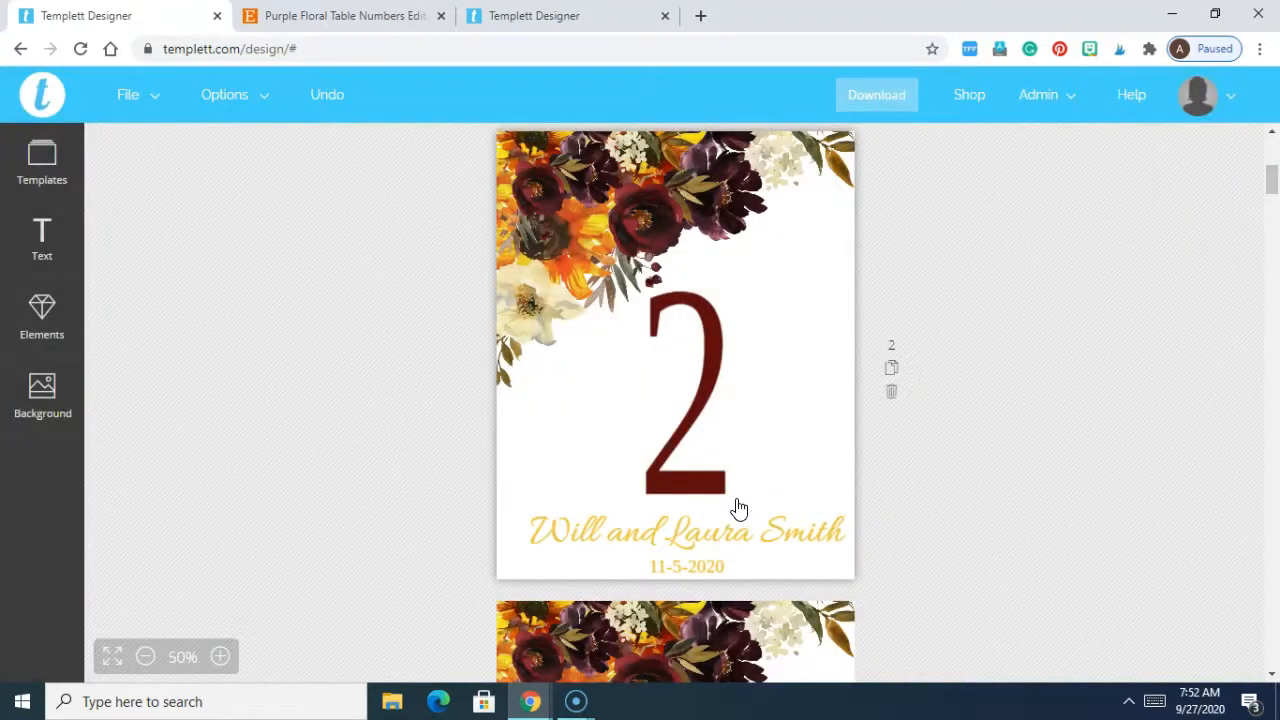
{"action": "left_click", "coordinate": [50, 162]}
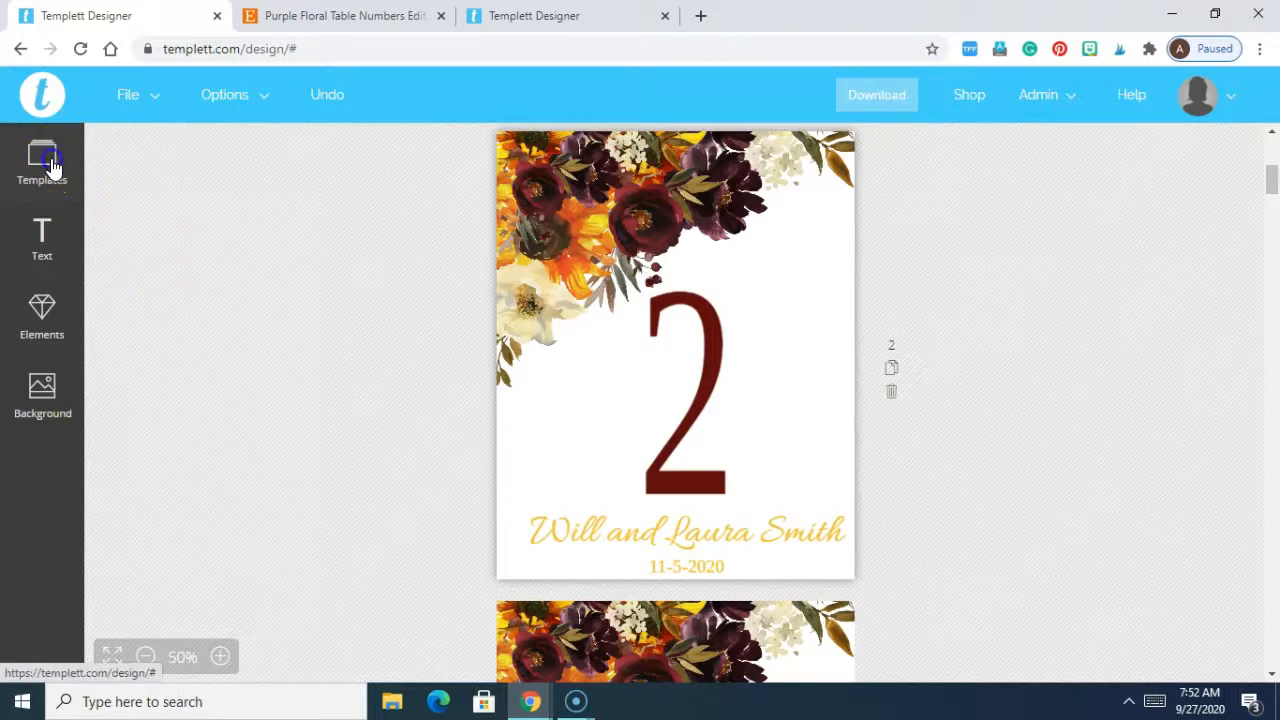
Step: Reload the floral table numbers template and zoom out to see the whole page
{"action": "left_click", "coordinate": [209, 286]}
{"action": "left_click", "coordinate": [142, 658]}
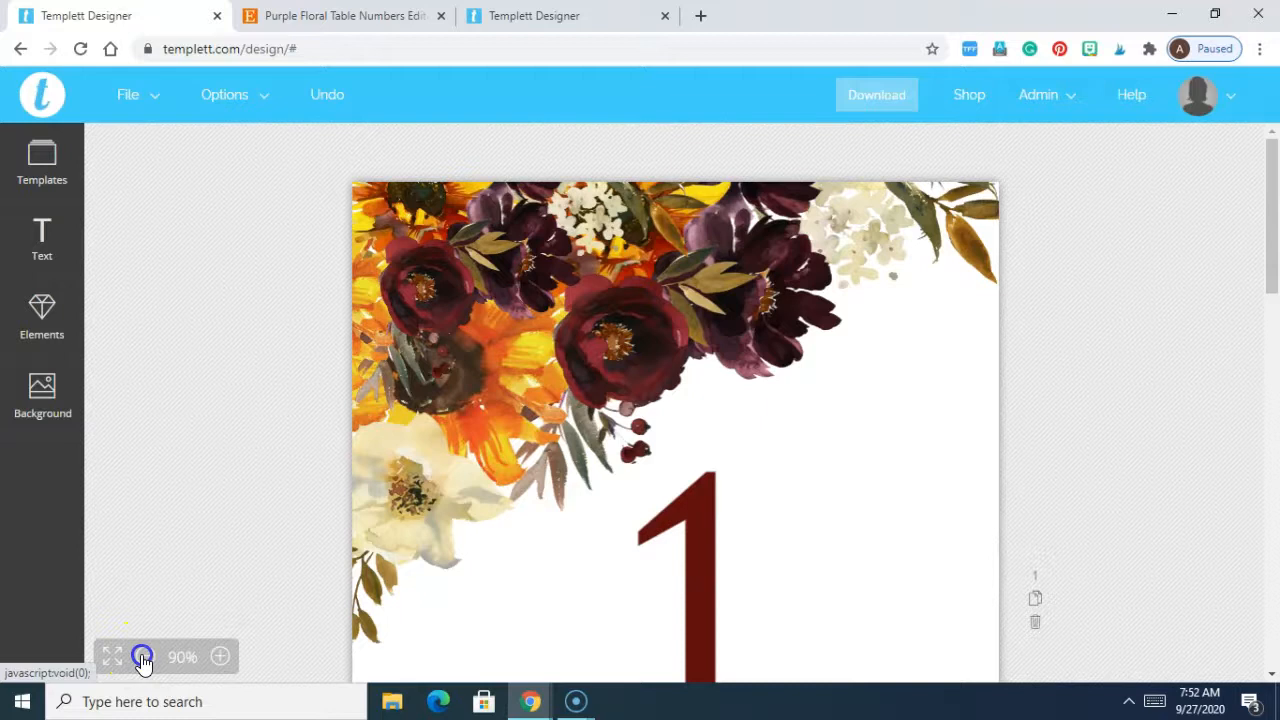
{"action": "left_click", "coordinate": [142, 658]}
{"action": "left_click", "coordinate": [142, 658]}
{"action": "left_click", "coordinate": [142, 658]}
{"action": "left_click", "coordinate": [142, 658]}
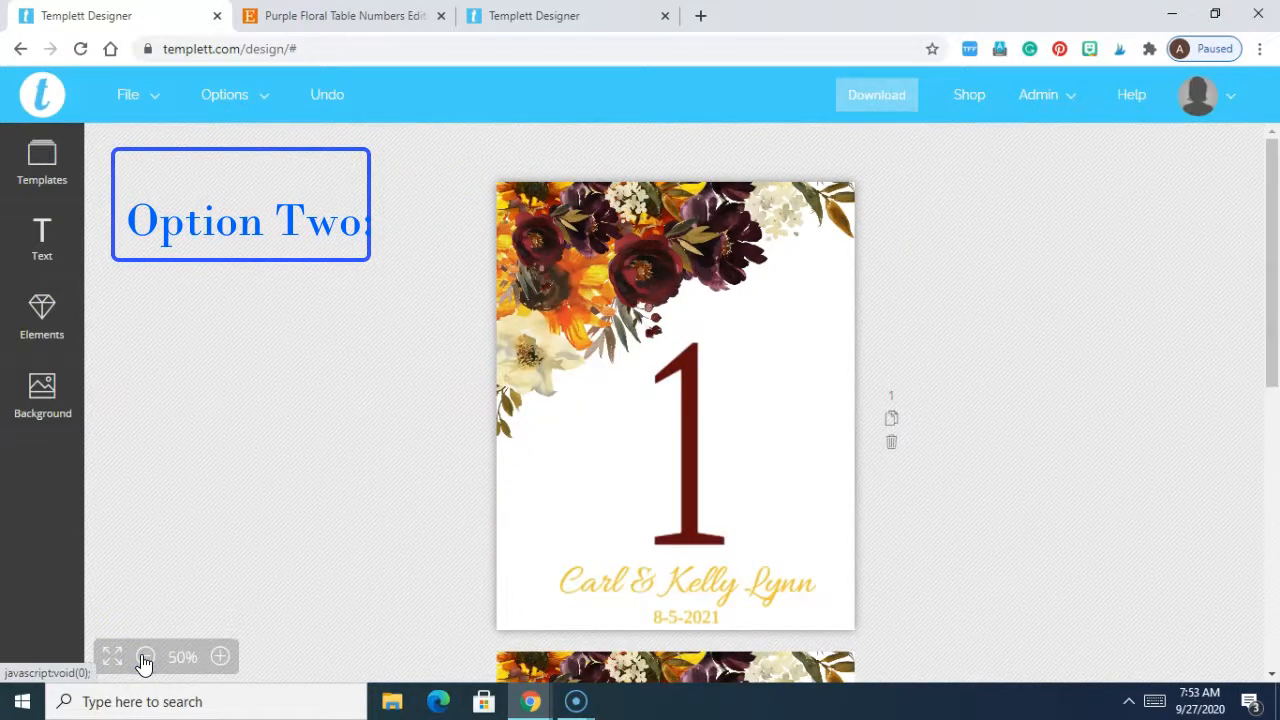
{"action": "left_click_drag", "start_coordinate": [1274, 370], "coordinate": [1274, 378]}
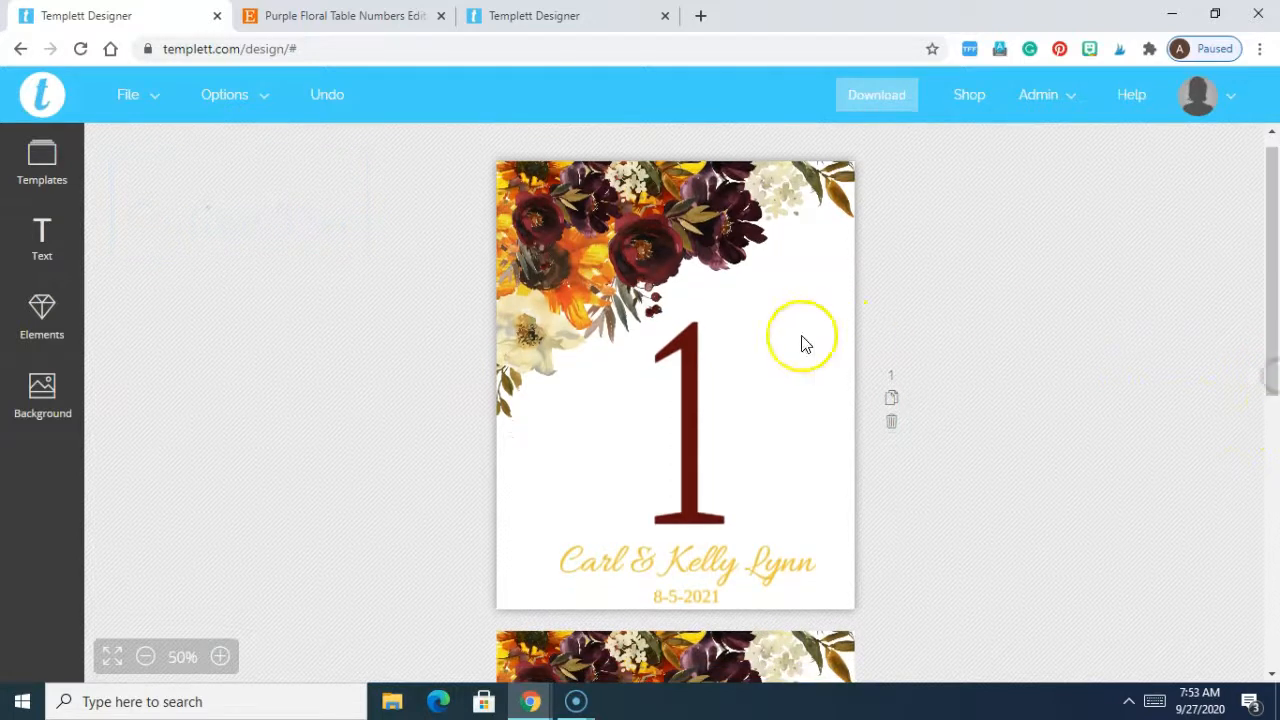
Step: Replace page 1's names with the new couple's names and its date with 11-5-2020
{"action": "left_click", "coordinate": [704, 567]}
{"action": "double_click", "coordinate": [702, 558]}
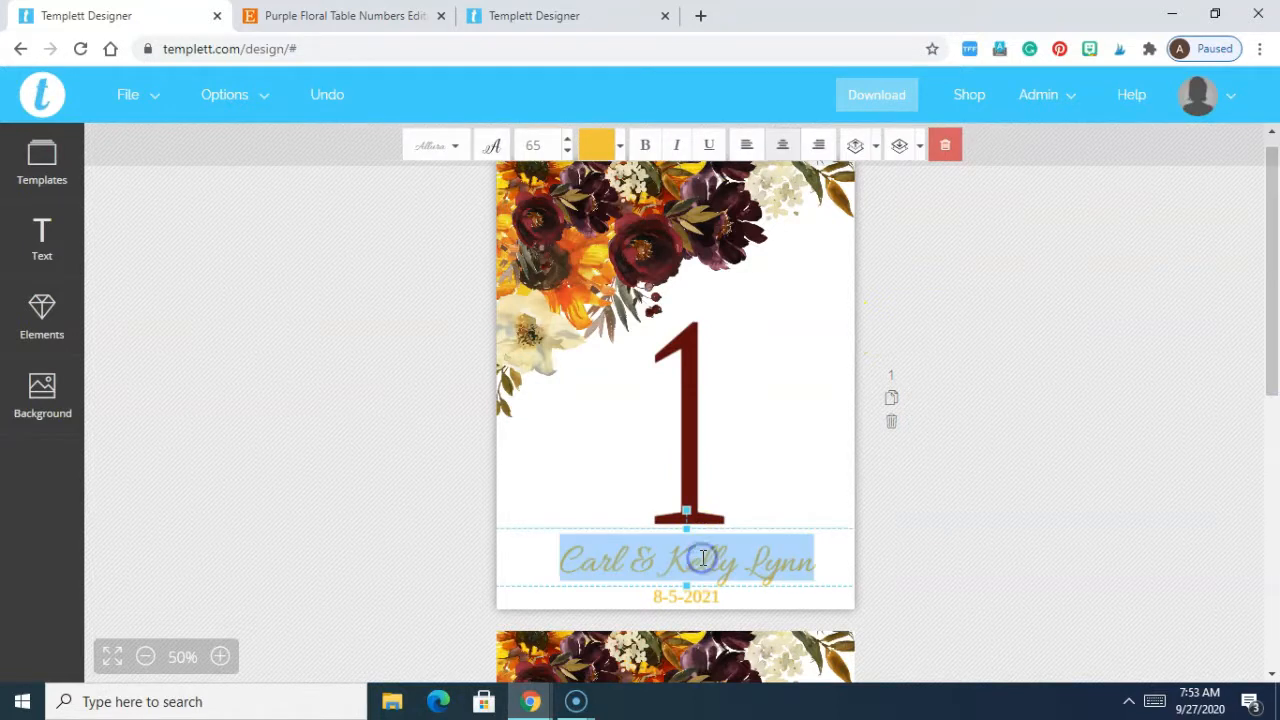
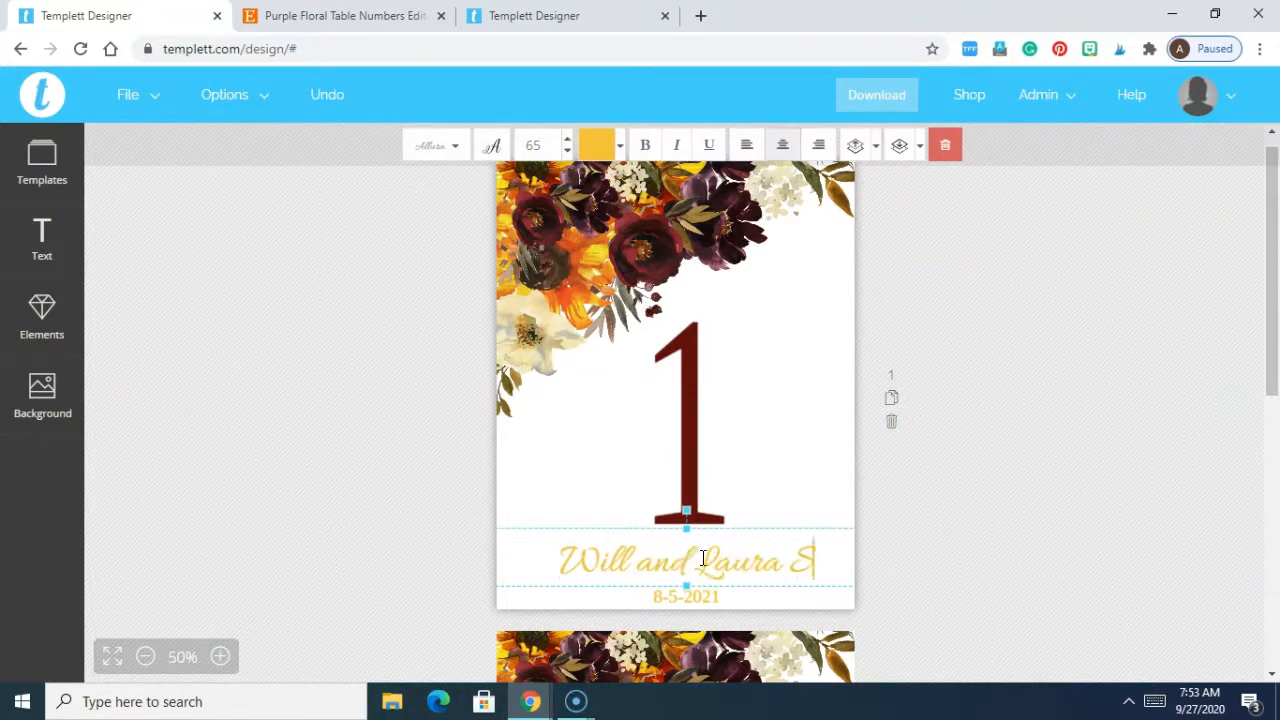
{"action": "left_click", "coordinate": [705, 598]}
{"action": "double_click", "coordinate": [705, 598]}
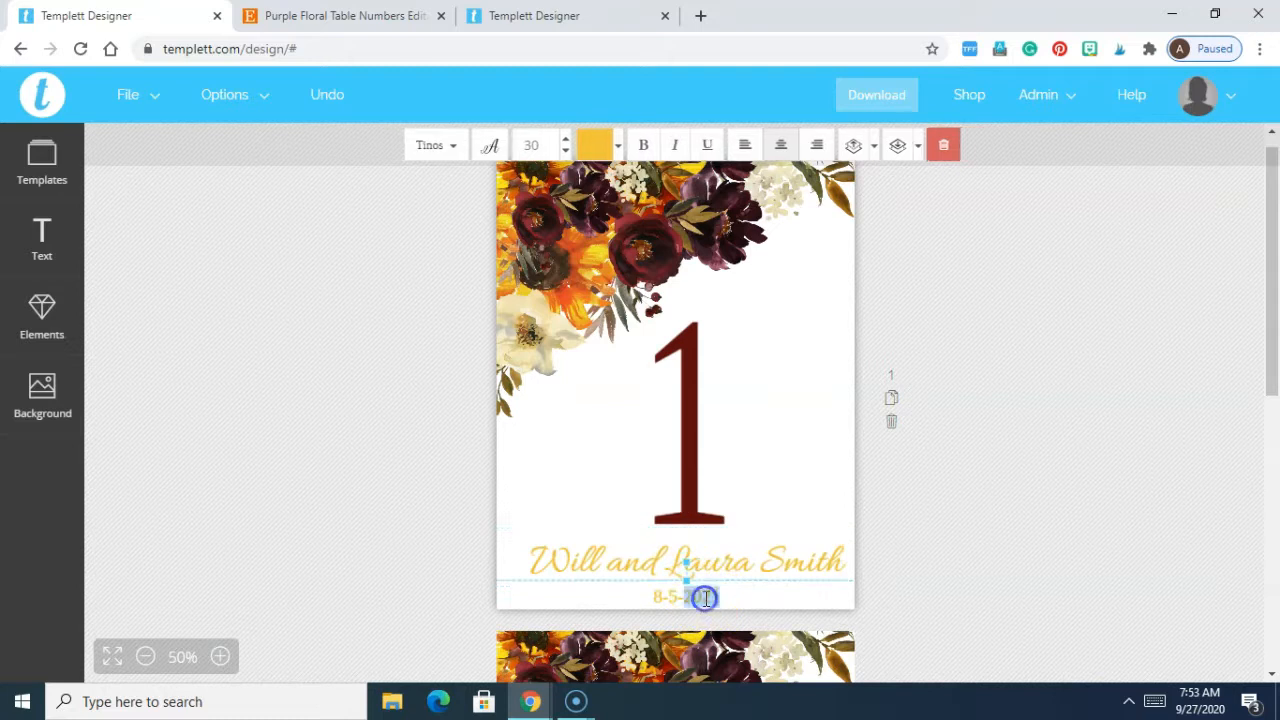
{"action": "triple_click", "coordinate": [705, 598]}
{"action": "type", "text": "11-5"}
{"action": "left_click", "coordinate": [952, 550]}
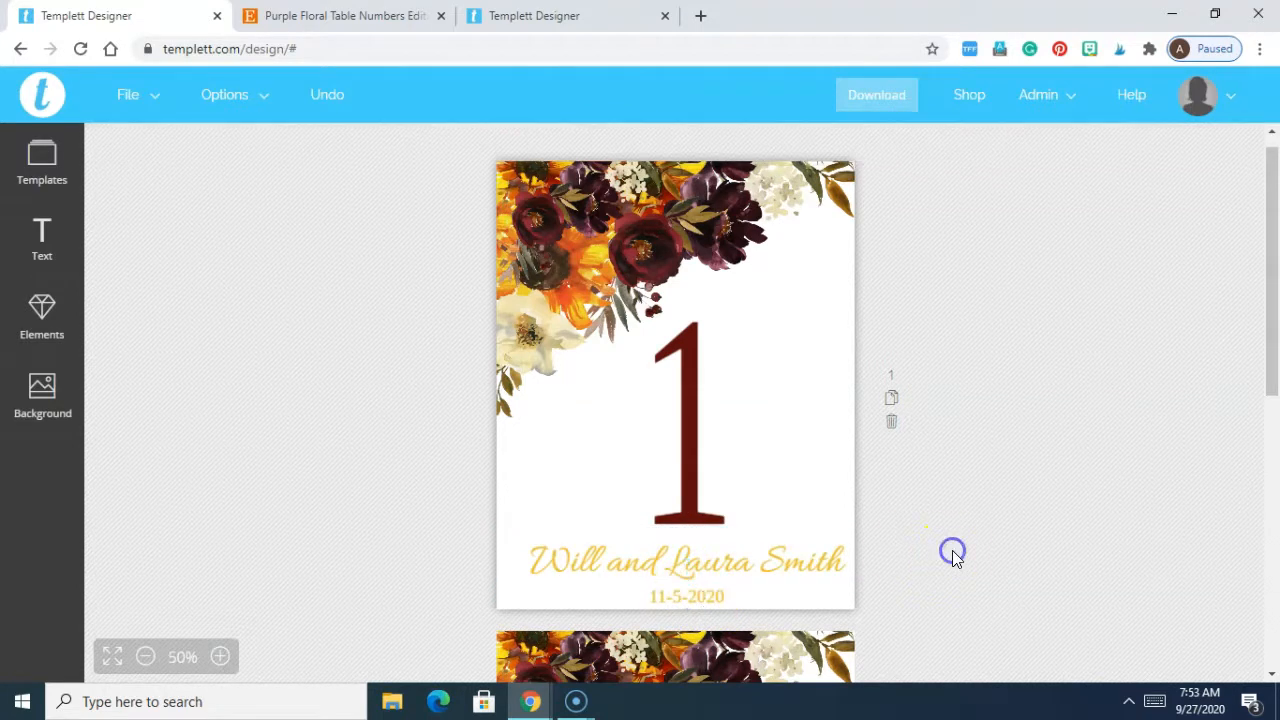
{"action": "left_click", "coordinate": [694, 566]}
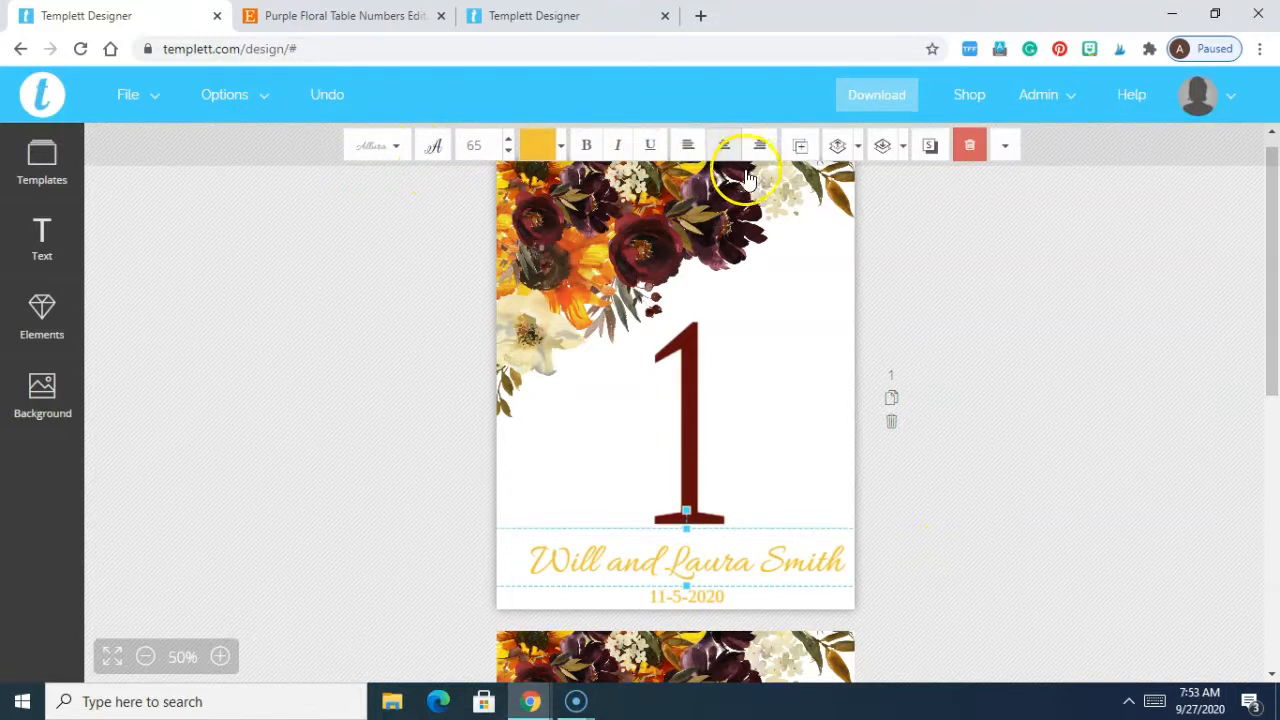
Step: Change the third page's big table number from 1 to 2
{"action": "left_click_drag", "start_coordinate": [1272, 271], "coordinate": [1257, 423]}
{"action": "left_click_drag", "start_coordinate": [1276, 372], "coordinate": [1273, 557]}
{"action": "double_click", "coordinate": [678, 332]}
{"action": "type", "text": "2"}
Step: Duplicate that page and renumber the copy to 3
{"action": "left_click", "coordinate": [891, 316]}
{"action": "left_click_drag", "start_coordinate": [1270, 375], "coordinate": [1272, 548]}
{"action": "double_click", "coordinate": [681, 406]}
{"action": "type", "text": "3"}
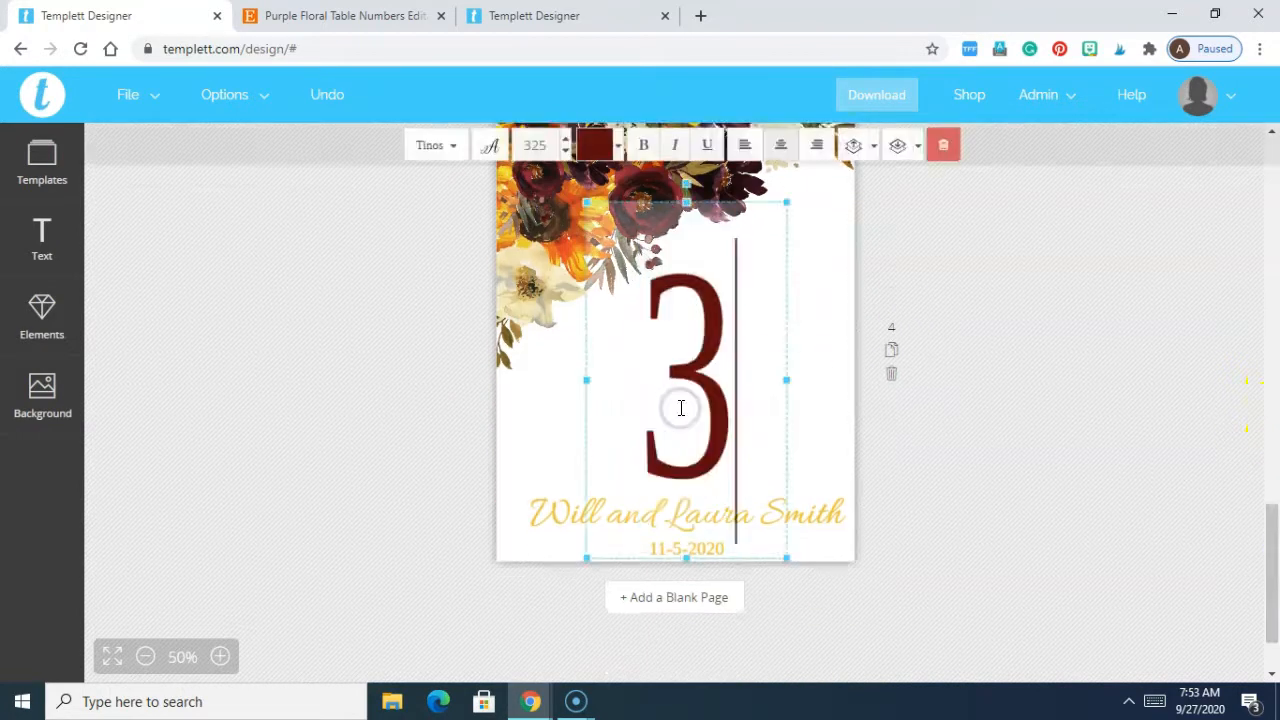
{"action": "left_click", "coordinate": [998, 519]}
{"action": "left_click_drag", "start_coordinate": [1272, 500], "coordinate": [1274, 317]}
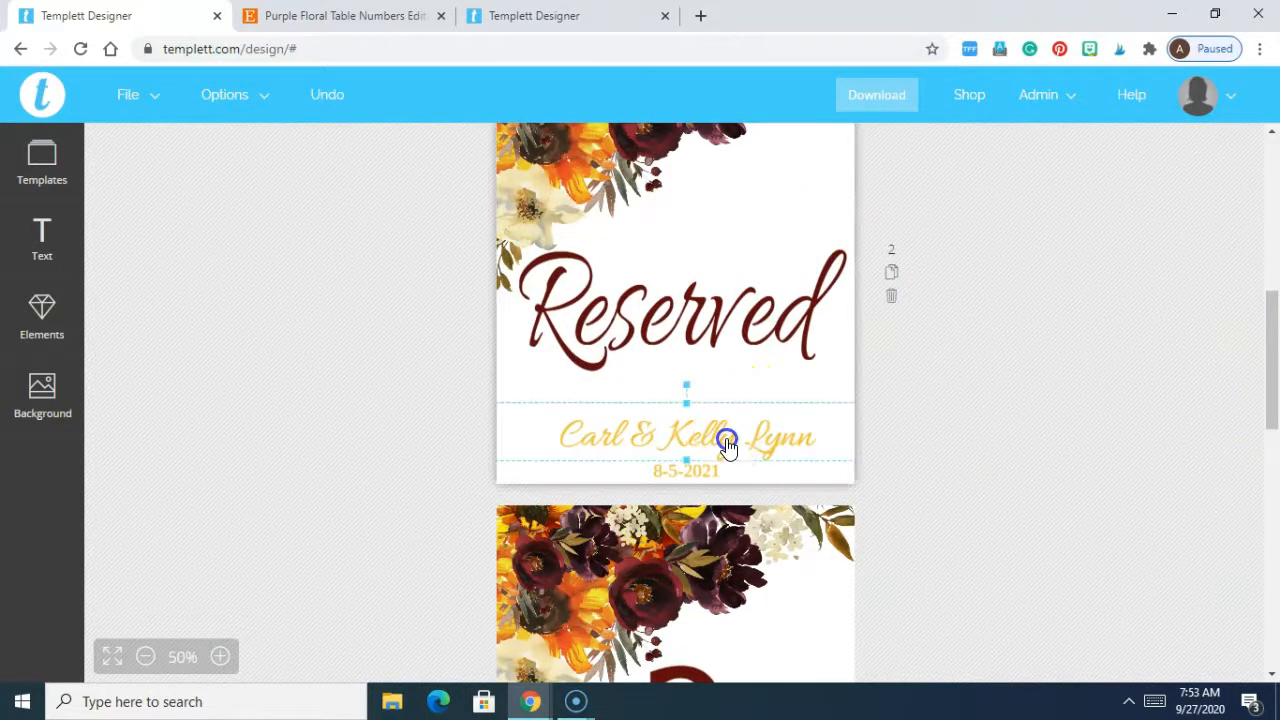
Step: Replace the Reserved page's names with the new couple's names
{"action": "double_click", "coordinate": [729, 440]}
{"action": "triple_click", "coordinate": [728, 440]}
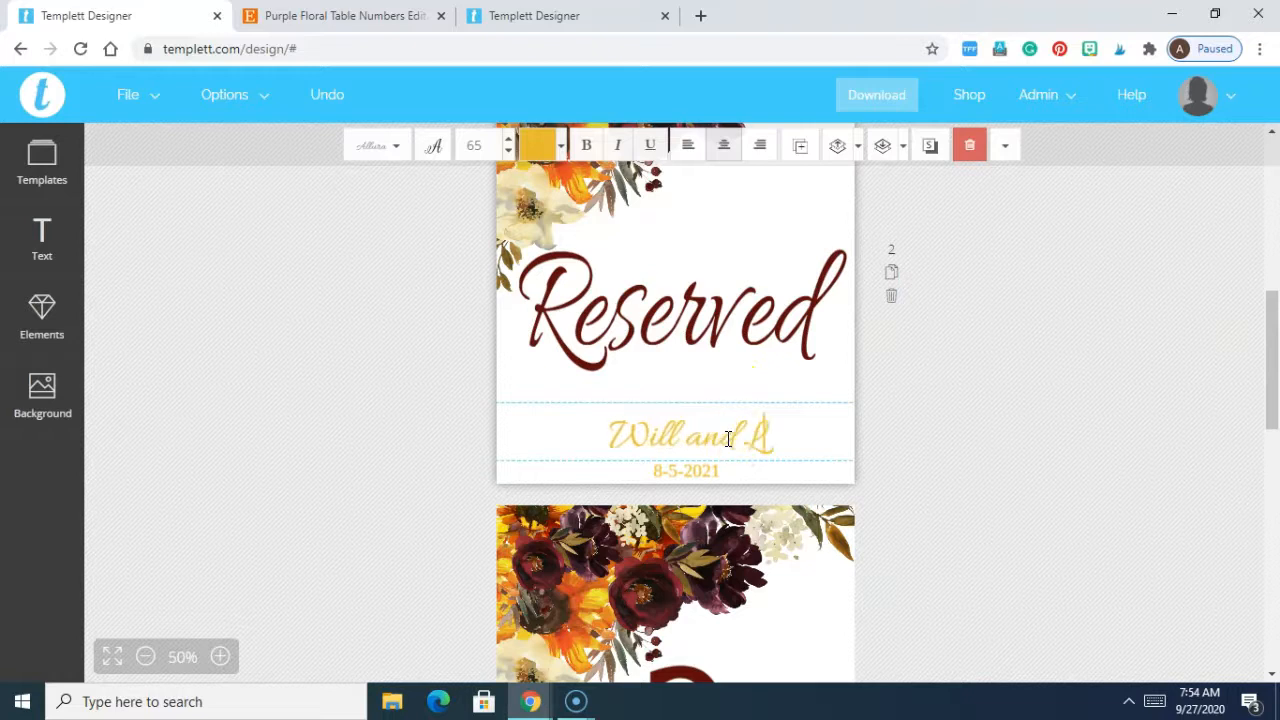
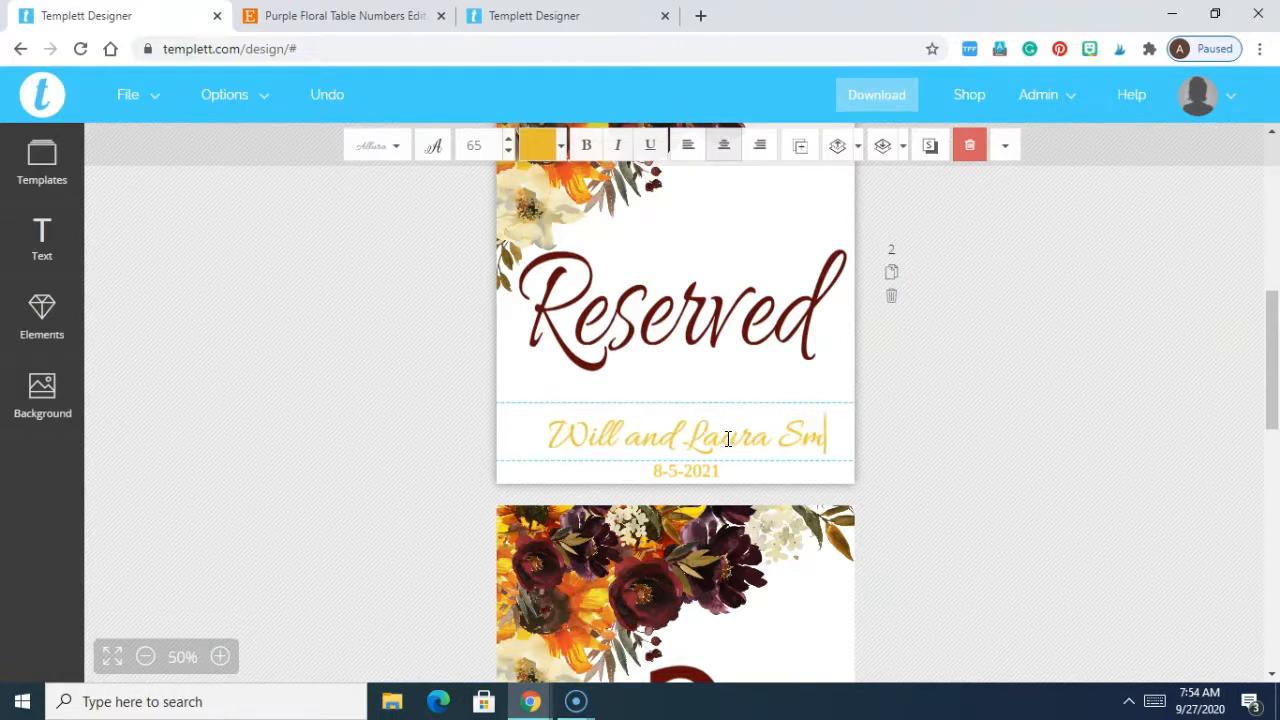
Step: Change the Reserved page's date from 8-5-2021 to 11-5-2020
{"action": "left_click", "coordinate": [694, 471]}
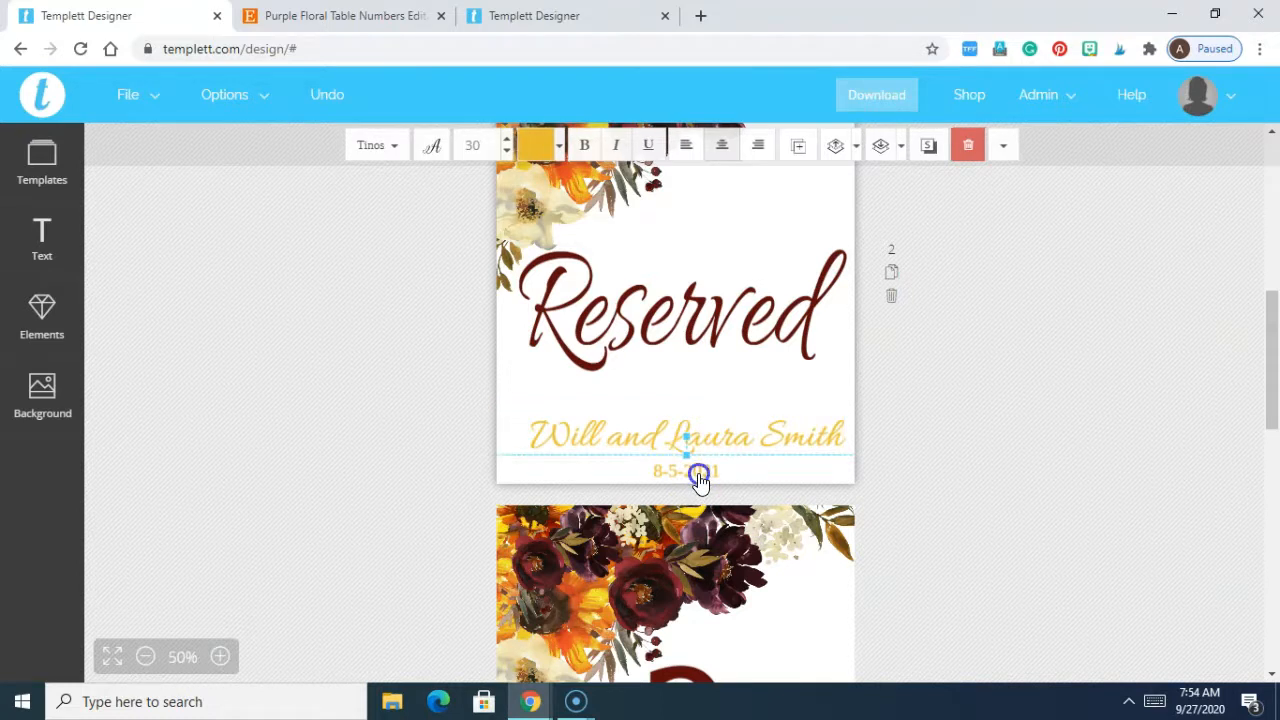
{"action": "double_click", "coordinate": [699, 476]}
{"action": "type", "text": "11"}
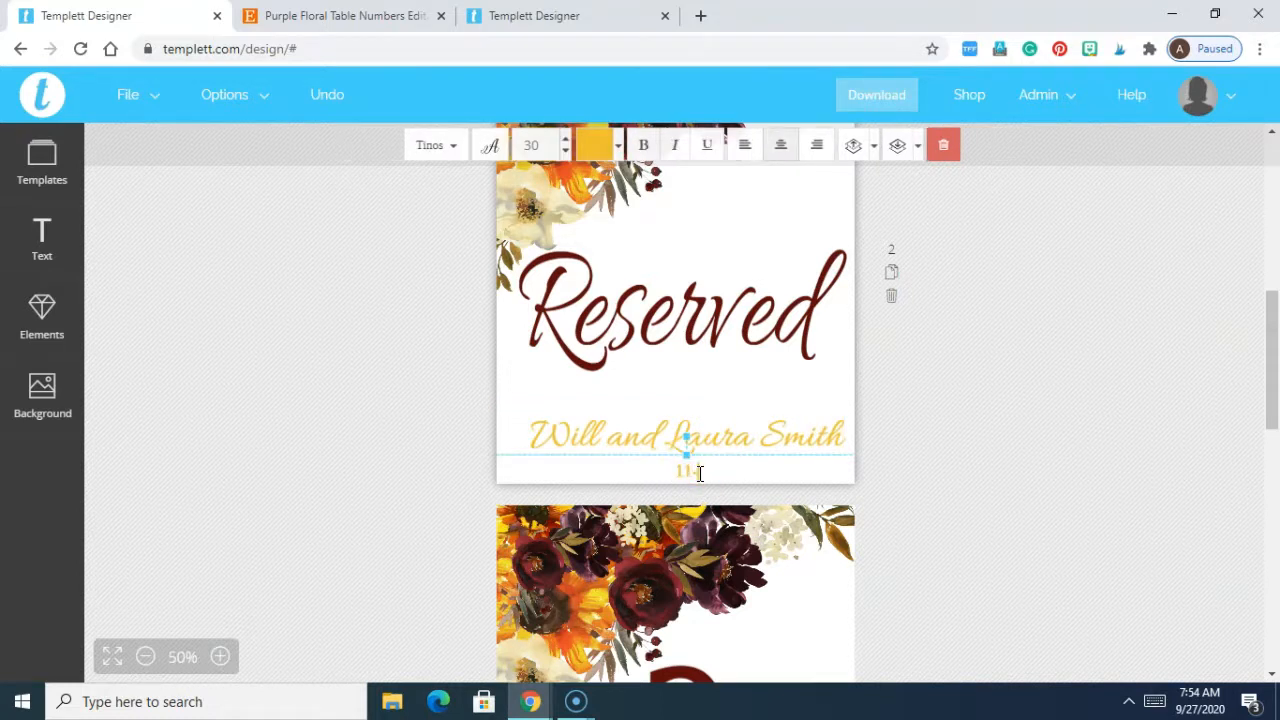
{"action": "left_click", "coordinate": [978, 412]}
{"action": "left_click_drag", "start_coordinate": [1273, 388], "coordinate": [1273, 617]}
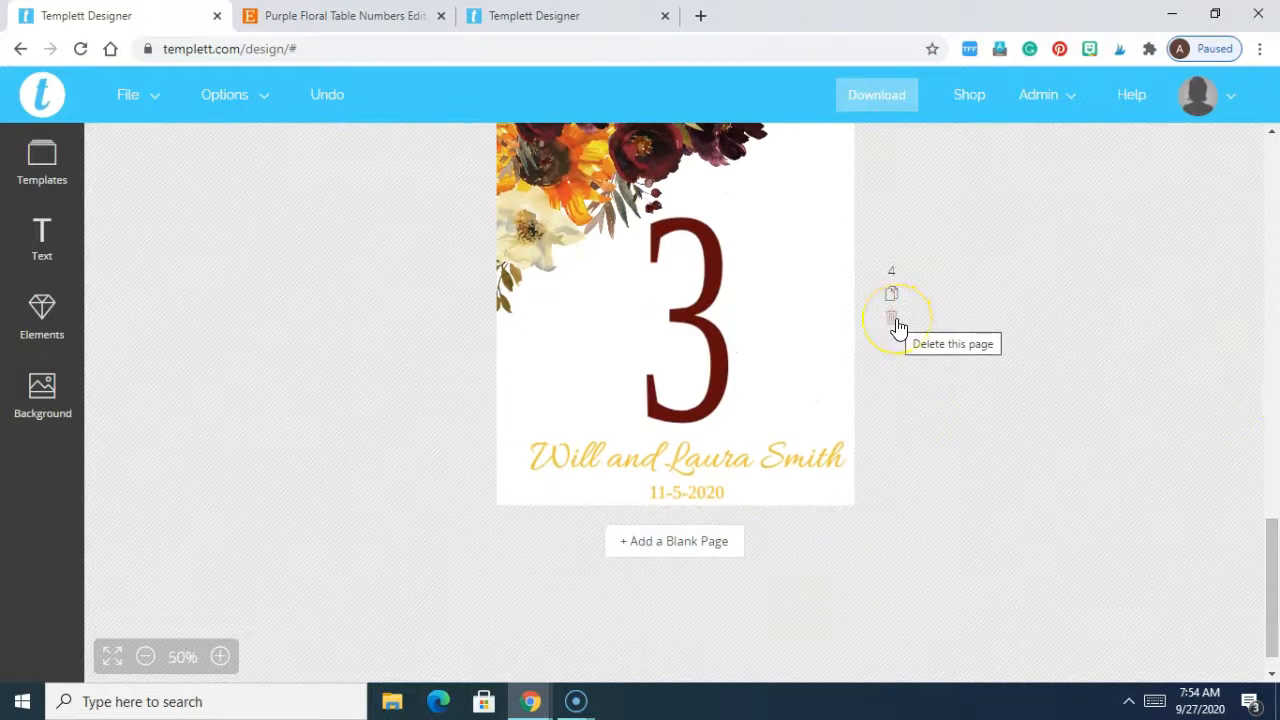
Step: Delete page 4, the extra card numbered 3, and scroll back to the top
{"action": "left_click_drag", "start_coordinate": [1273, 569], "coordinate": [1273, 544]}
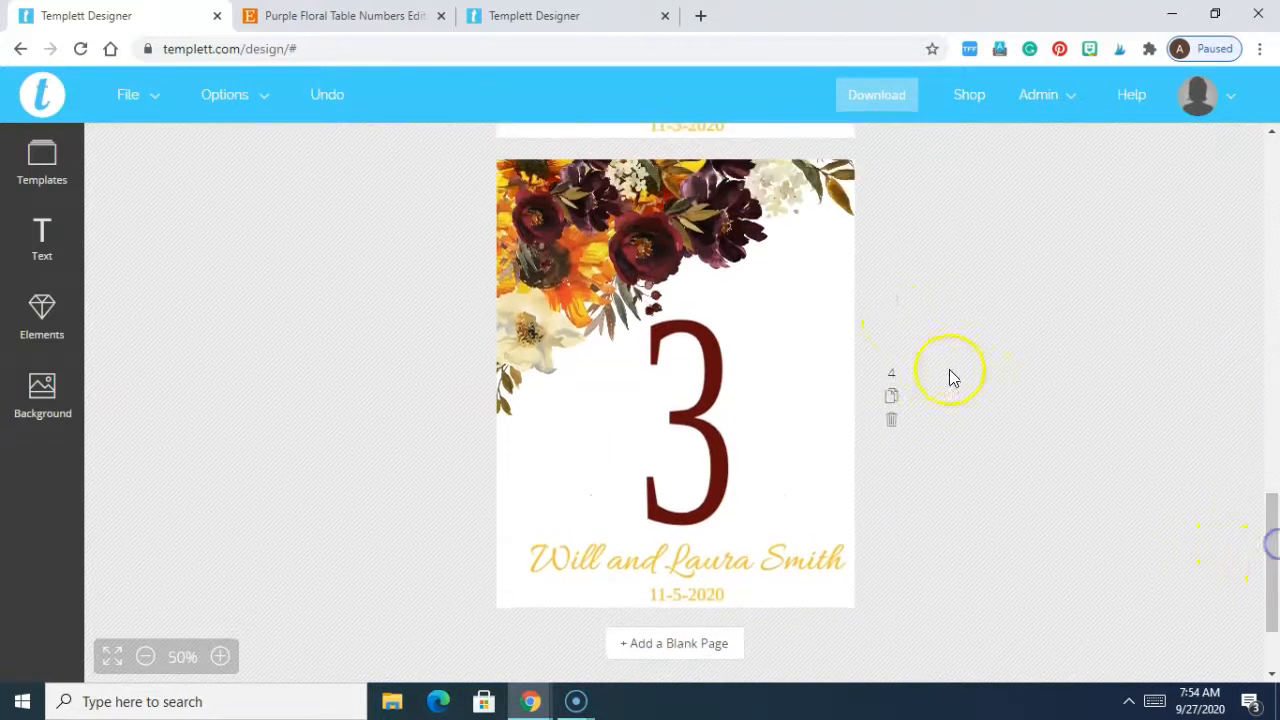
{"action": "left_click", "coordinate": [894, 419]}
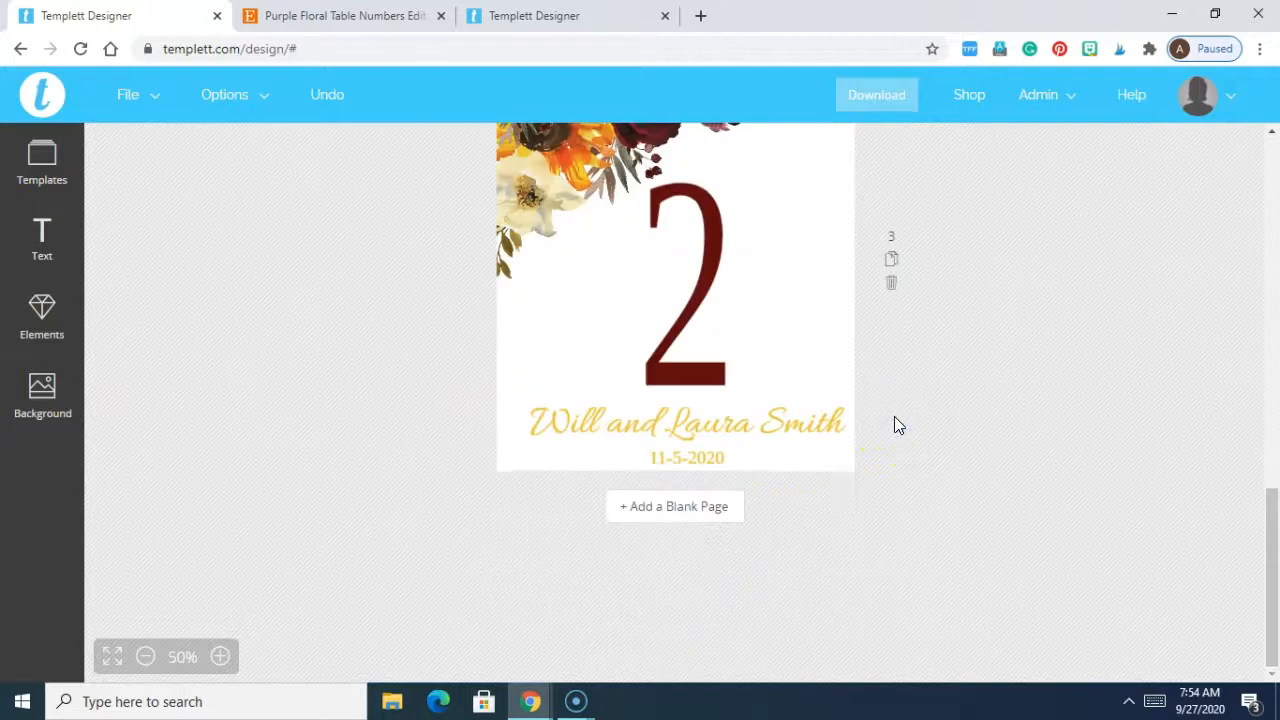
{"action": "left_click", "coordinate": [1268, 443]}
{"action": "left_click", "coordinate": [1272, 298]}
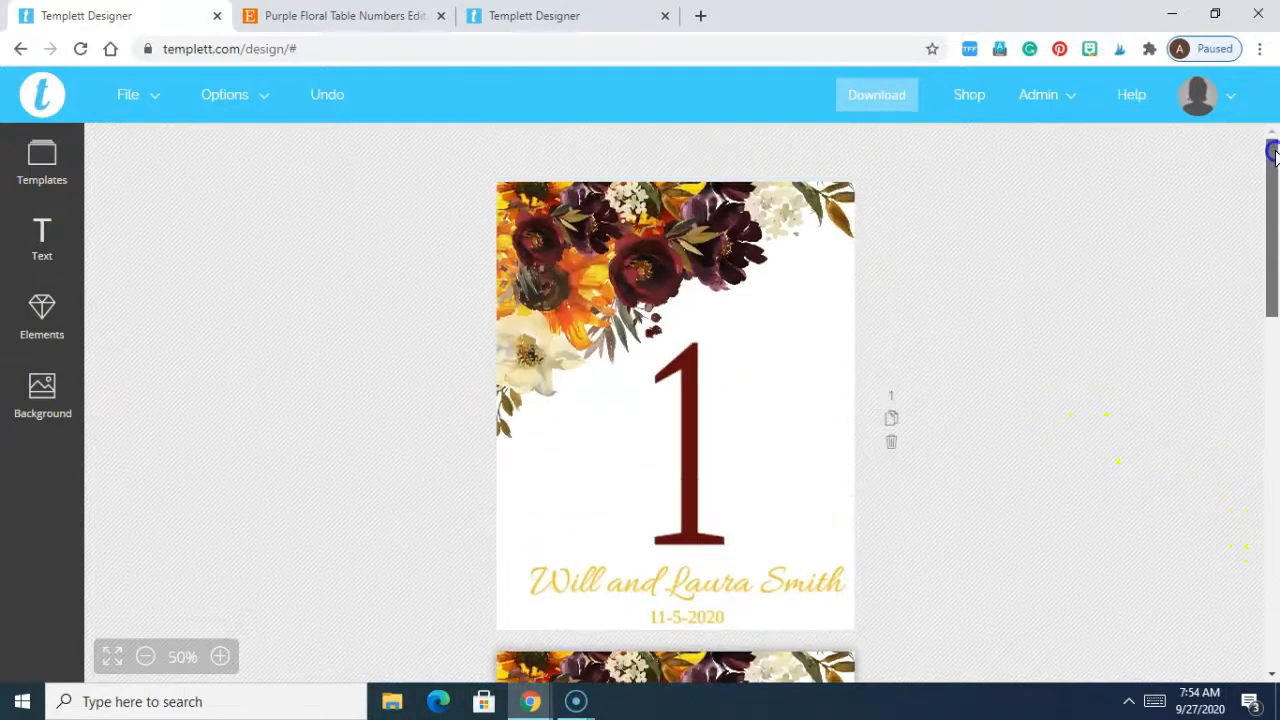
{"action": "left_click", "coordinate": [148, 100]}
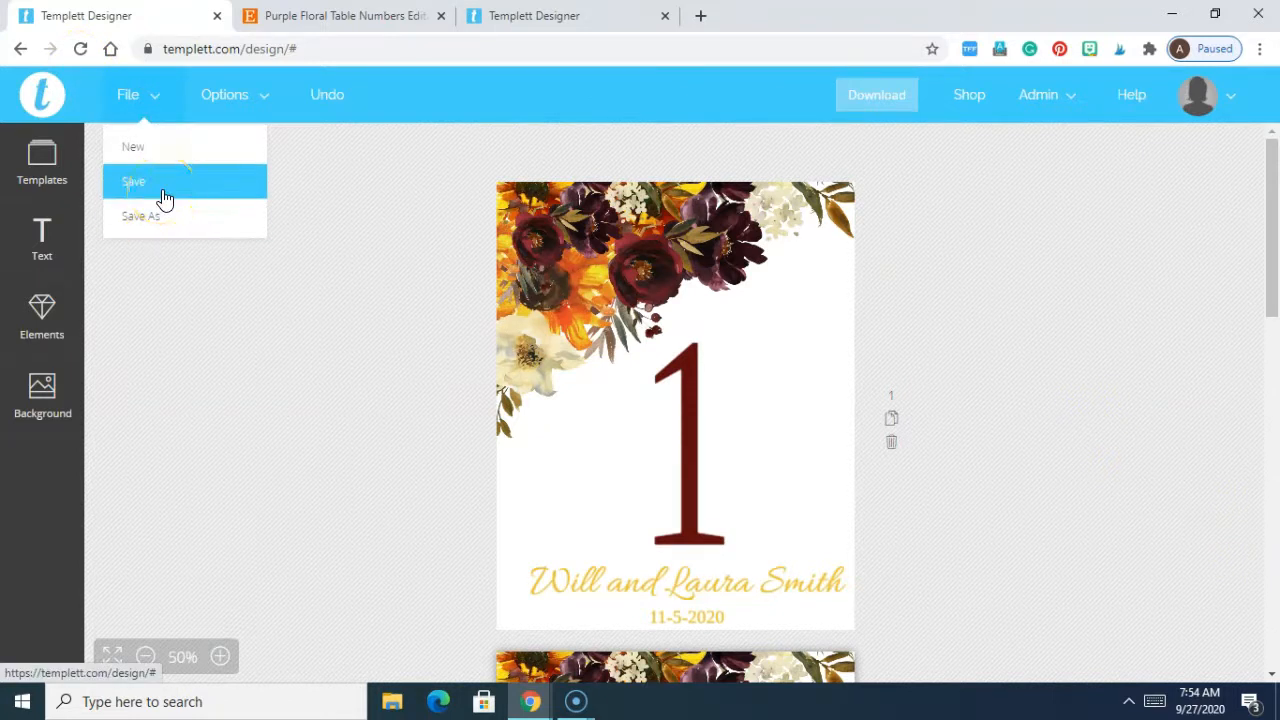
Step: Save the design, create the PDF without bleed or trim marks, and download templett_5107884.pdf
{"action": "left_click", "coordinate": [900, 94]}
{"action": "left_click", "coordinate": [900, 180]}
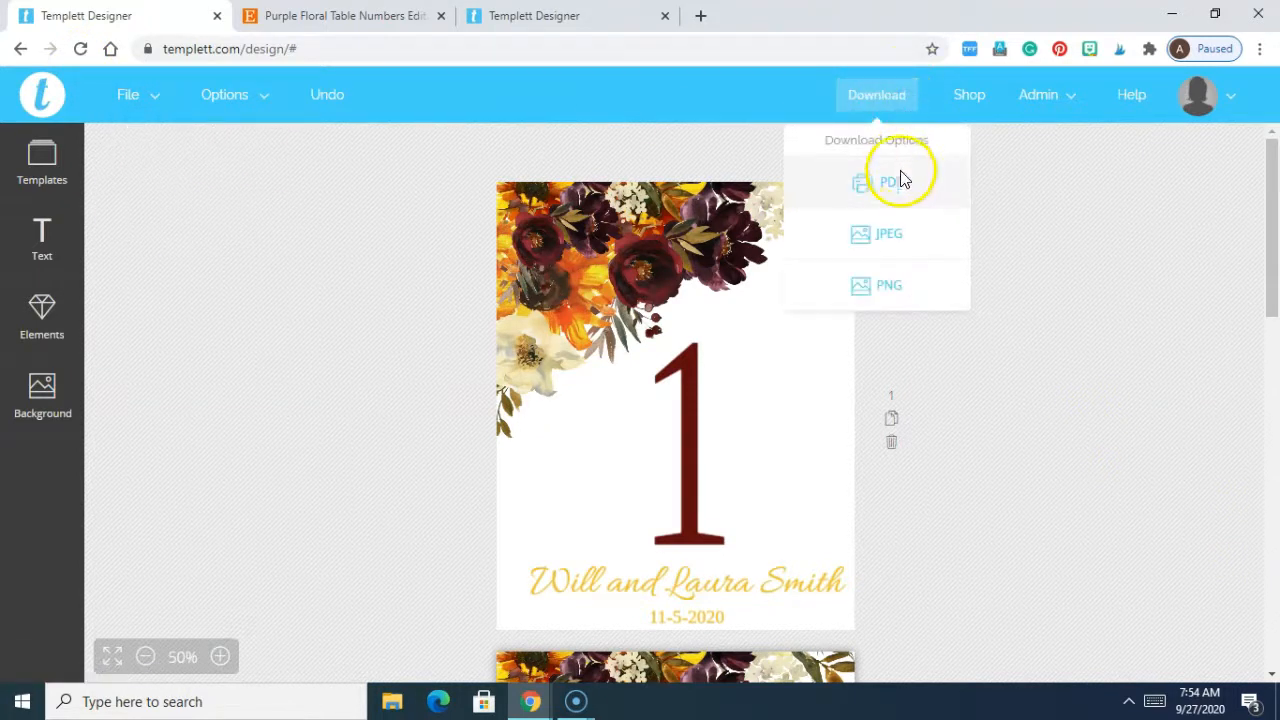
{"action": "left_click", "coordinate": [900, 180]}
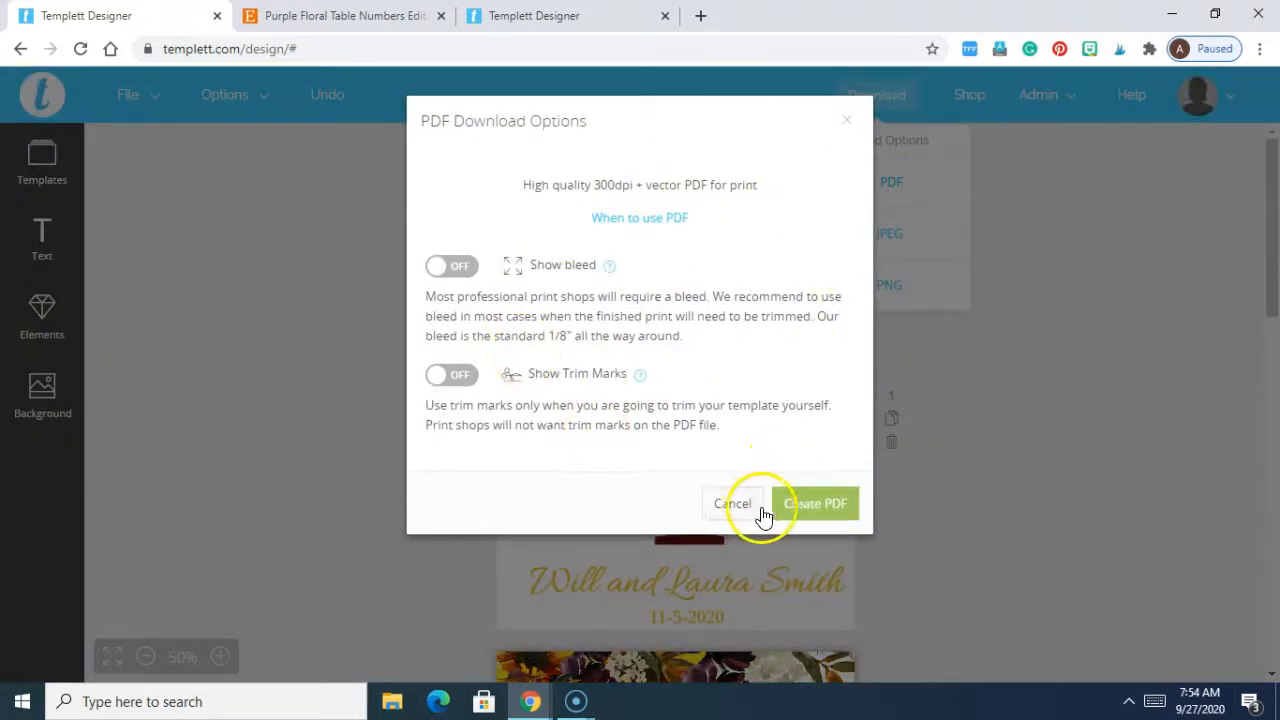
{"action": "left_click", "coordinate": [834, 500]}
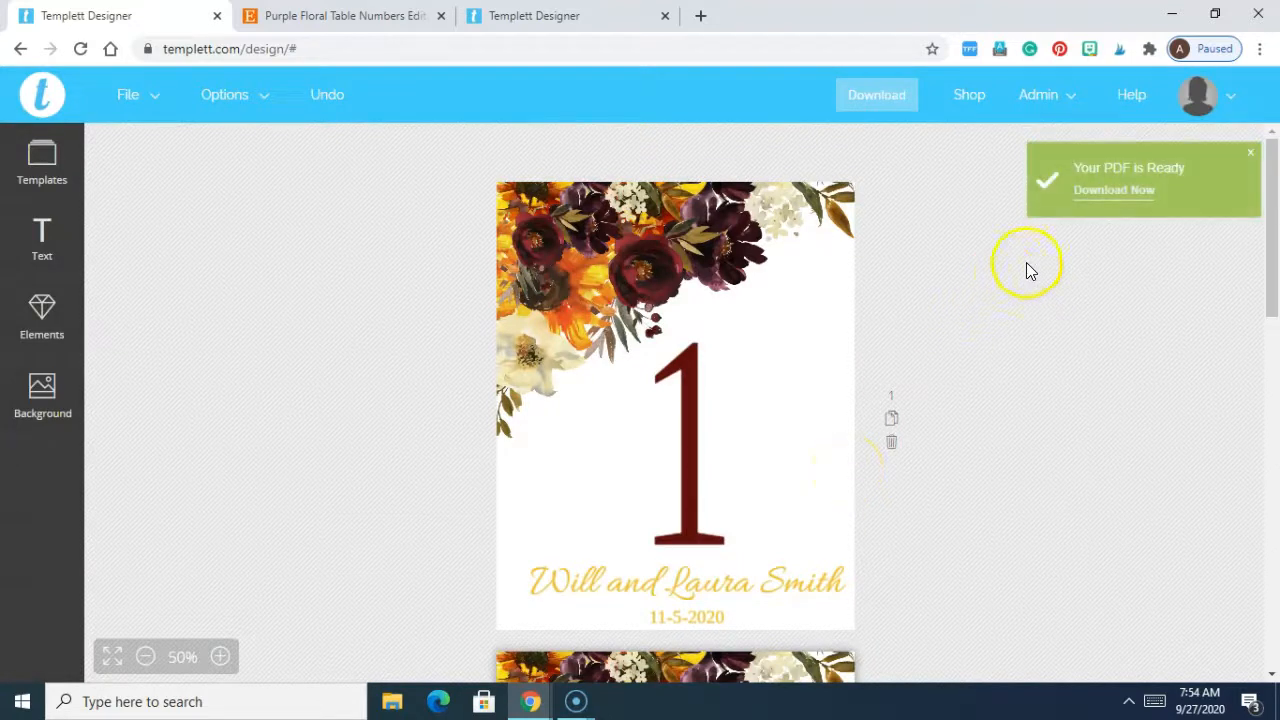
{"action": "left_click", "coordinate": [1124, 195]}
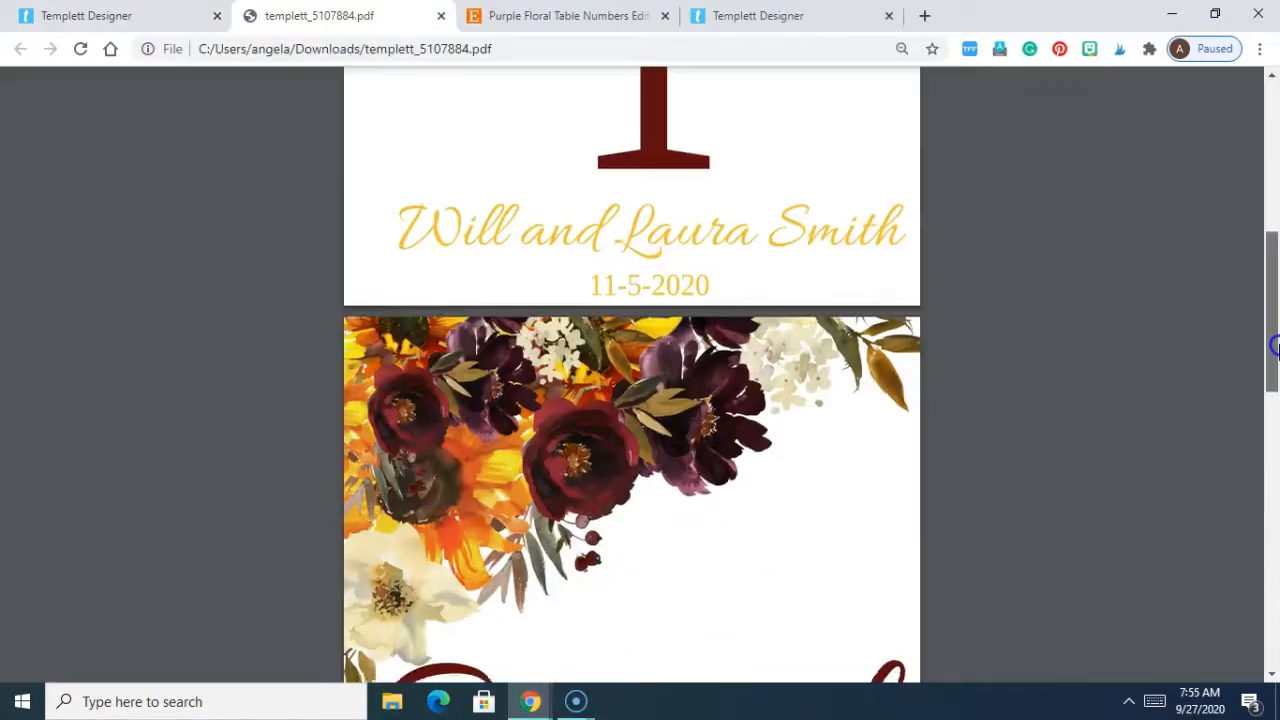
Step: Scroll through the three pages of templett_5107884.pdf in the PDF viewer
{"action": "left_click_drag", "start_coordinate": [1274, 346], "coordinate": [1275, 290]}
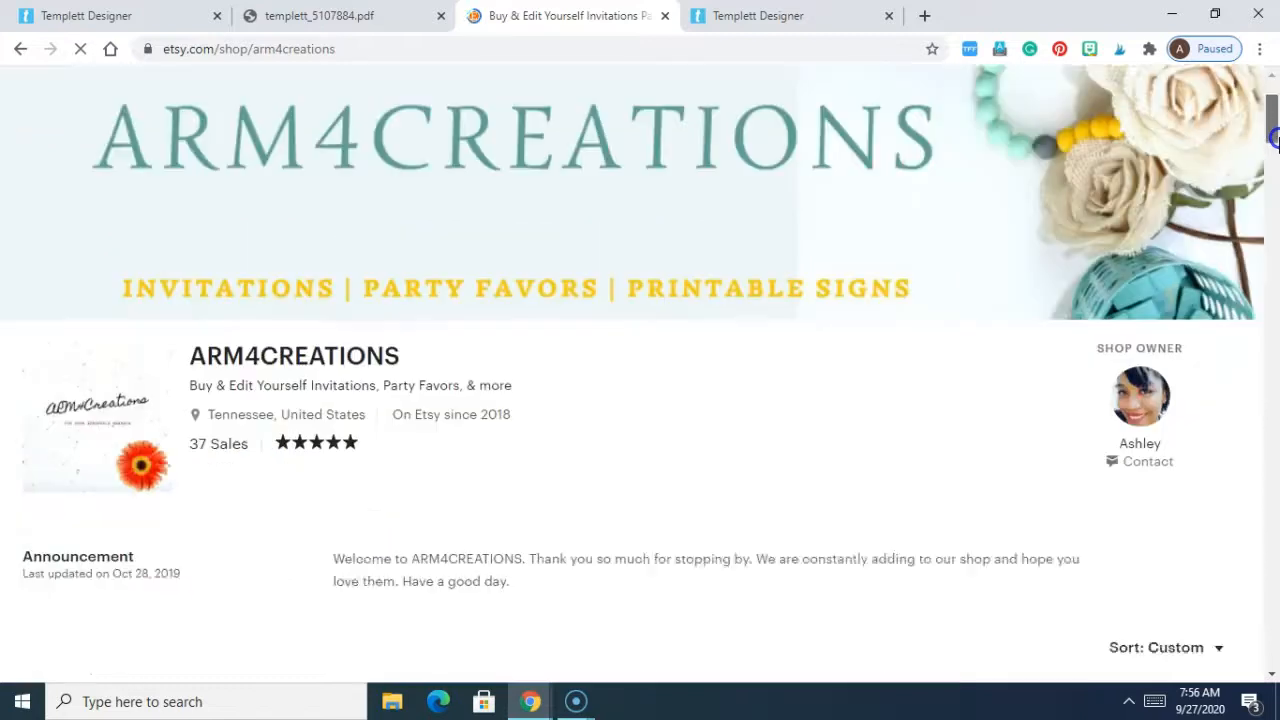
{"action": "left_click_drag", "start_coordinate": [1273, 140], "coordinate": [1274, 185]}
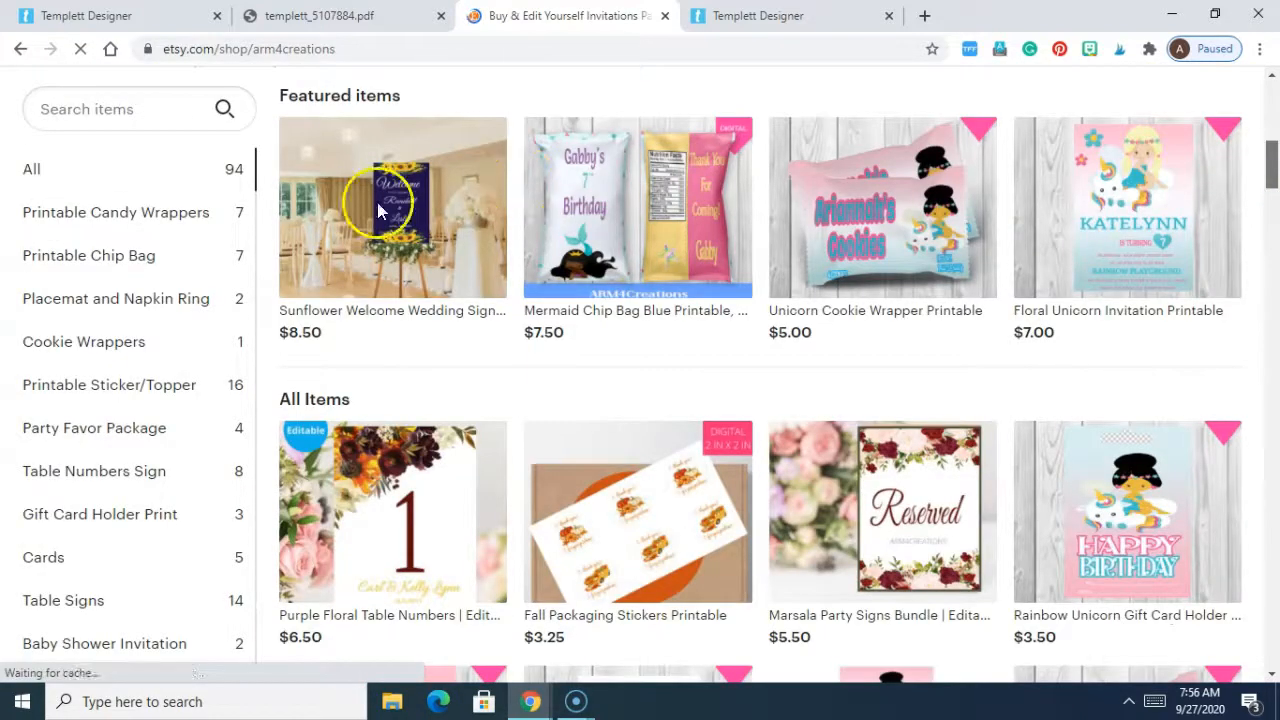
Step: View the $3.25 Purple Yellow Thank You Stickers Tag listing under Printable Sticker/Topper, then return to Templett Designer
{"action": "left_click", "coordinate": [140, 393]}
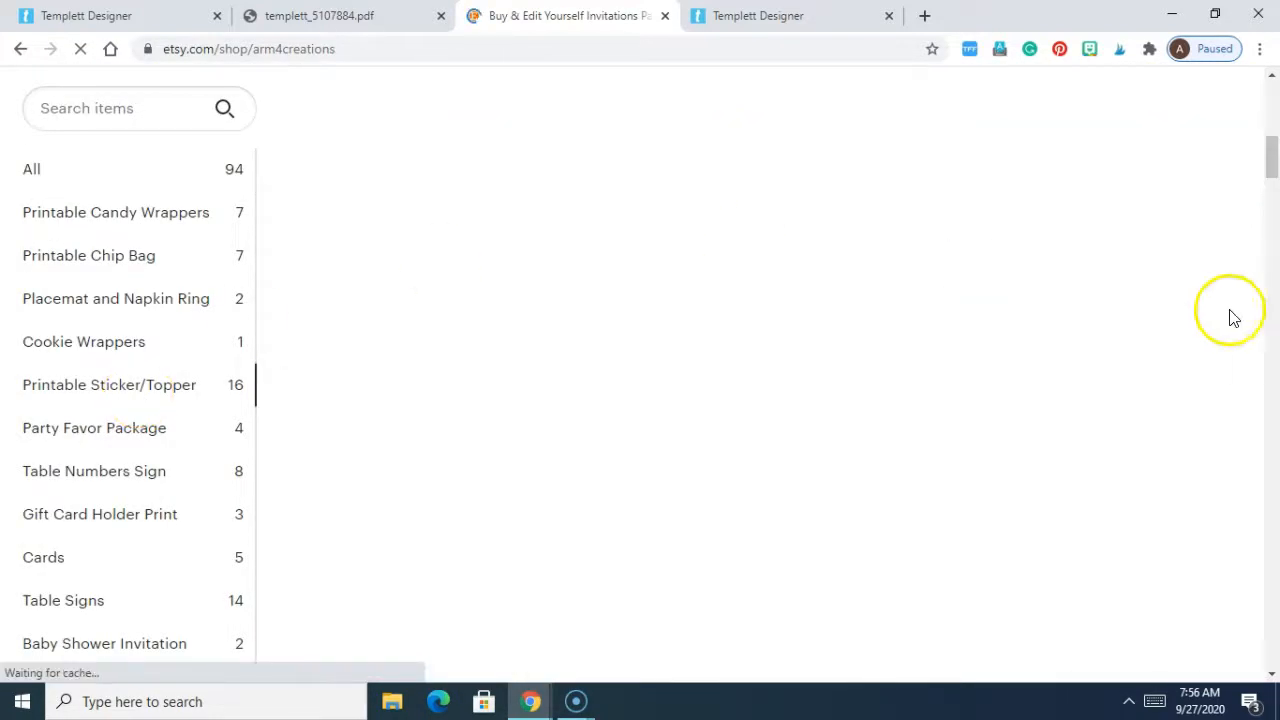
{"action": "left_click_drag", "start_coordinate": [1272, 160], "coordinate": [1273, 240]}
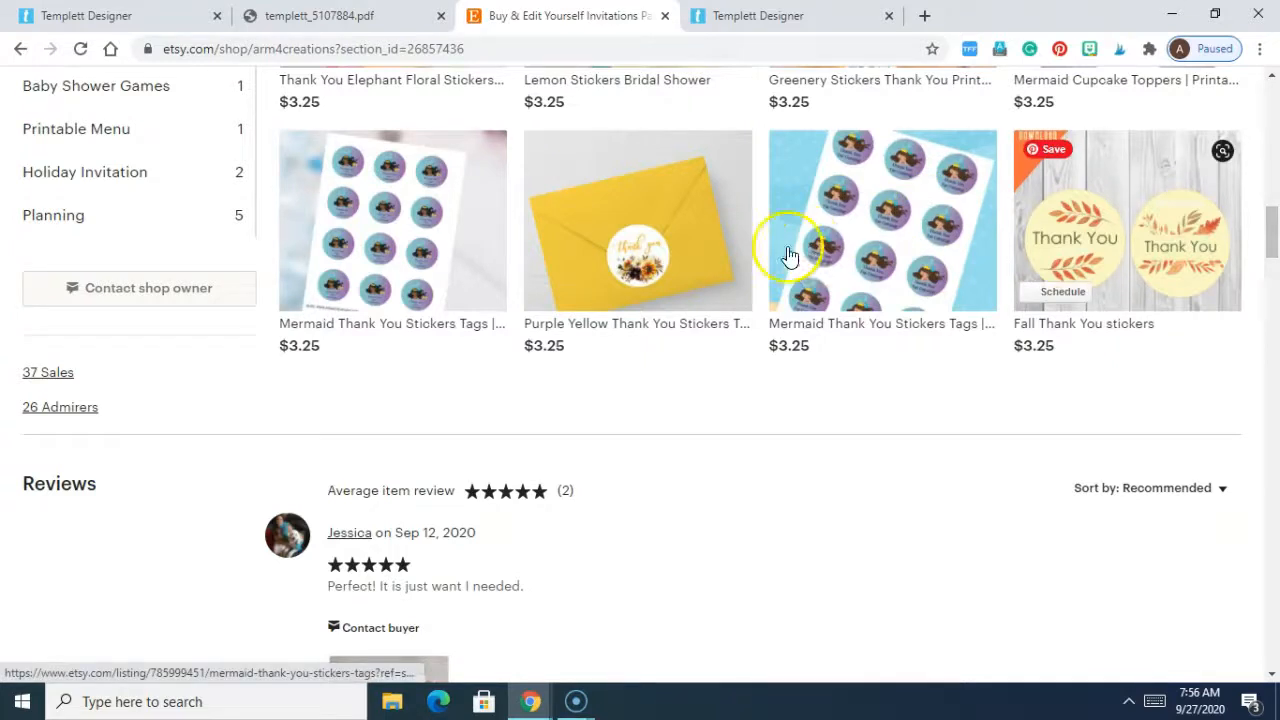
{"action": "left_click", "coordinate": [668, 258]}
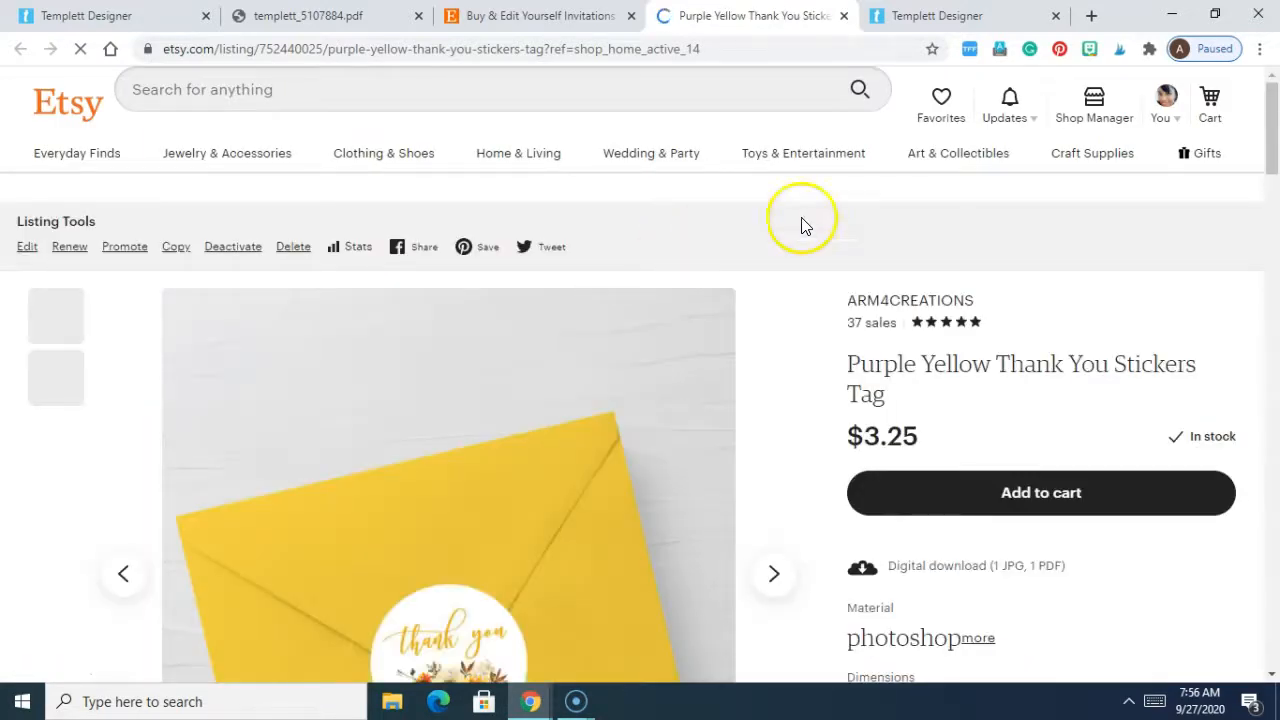
{"action": "left_click_drag", "start_coordinate": [1274, 145], "coordinate": [1274, 183]}
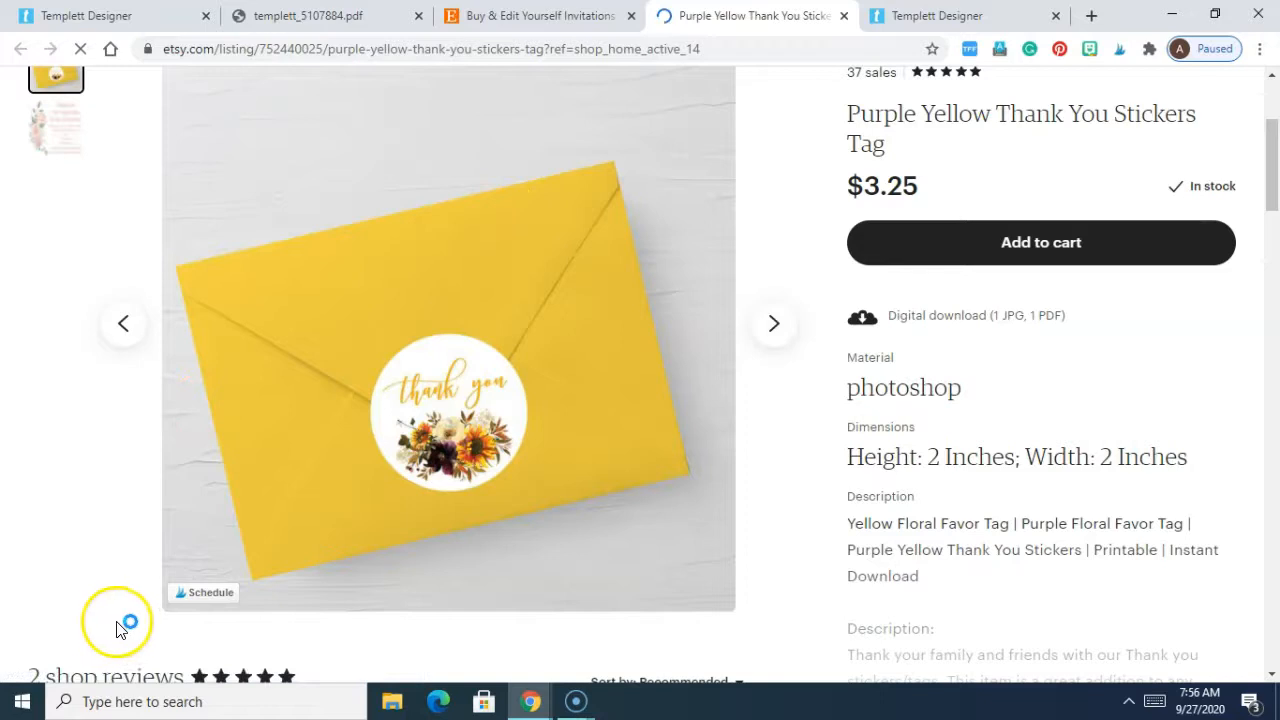
{"action": "left_click", "coordinate": [168, 28]}
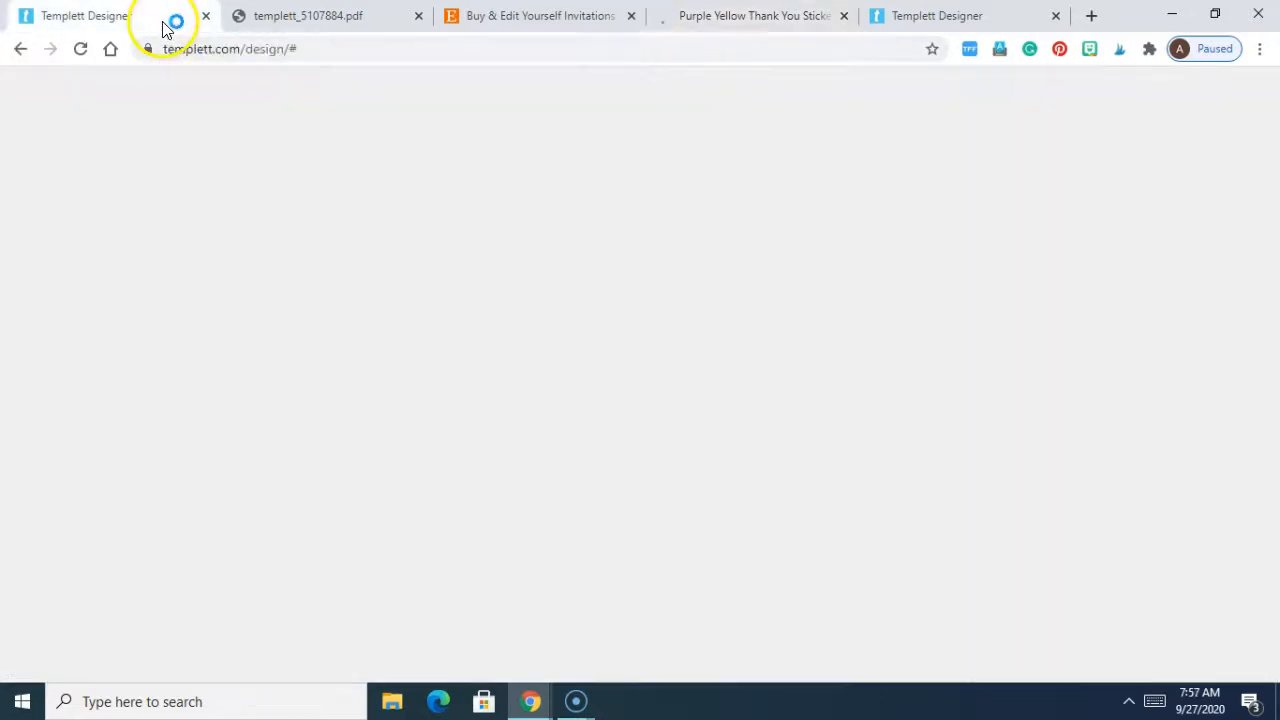